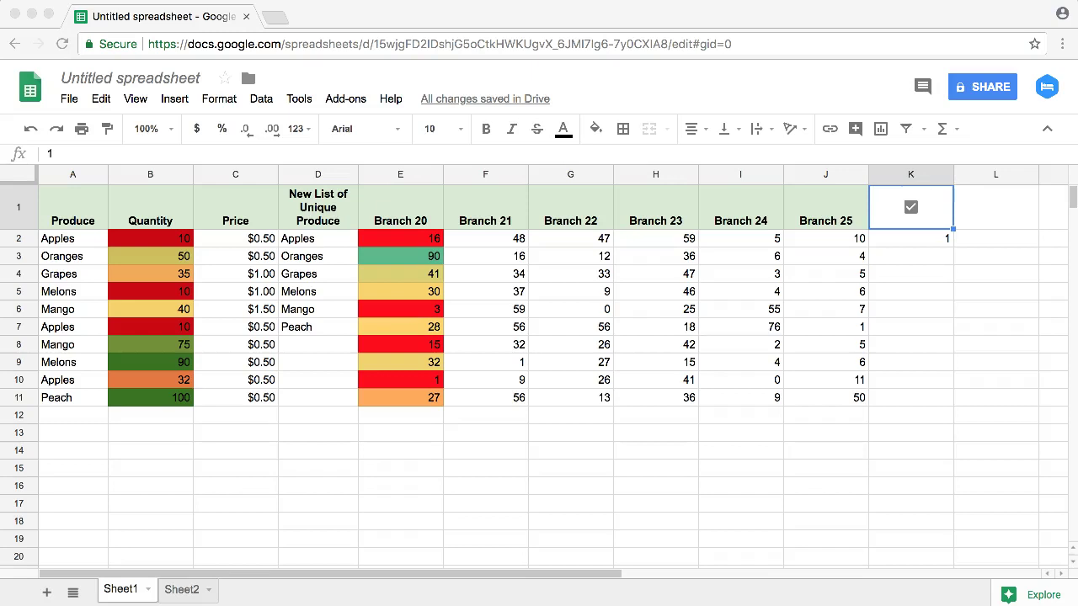
Toggle the checkbox in K1 to test it, and clear it along with the linked formula in K2.
left_click(910, 209)
left_click(910, 209)
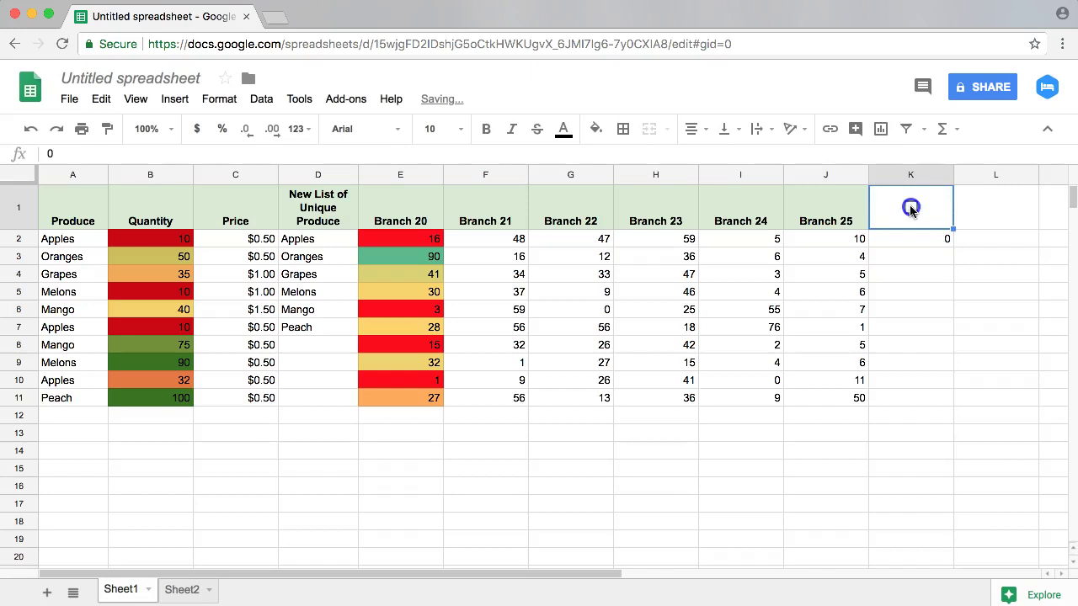
left_click(907, 243)
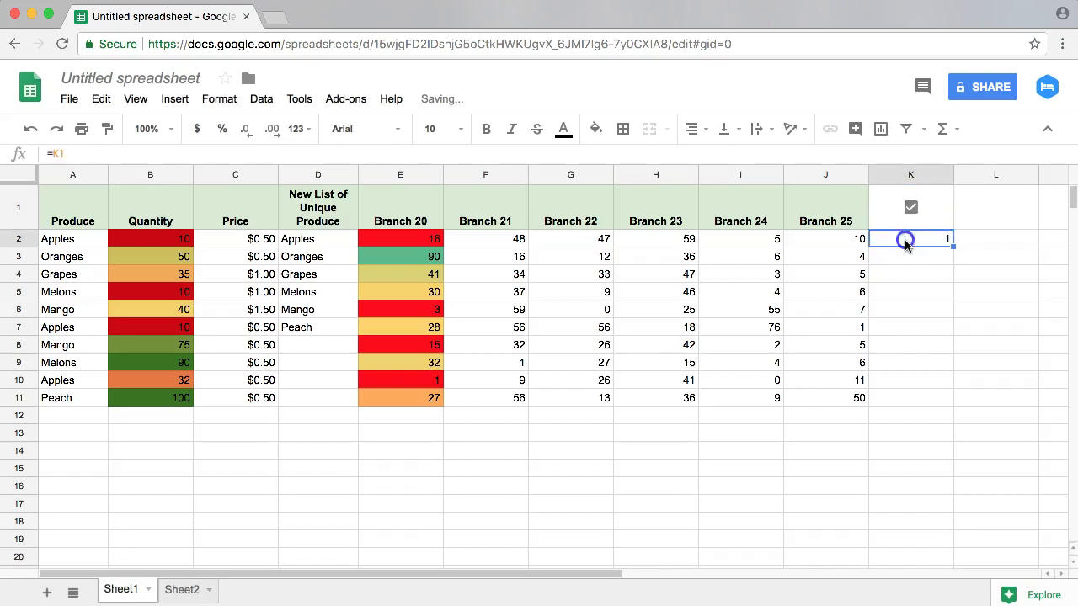
key("Delete")
left_click(913, 208)
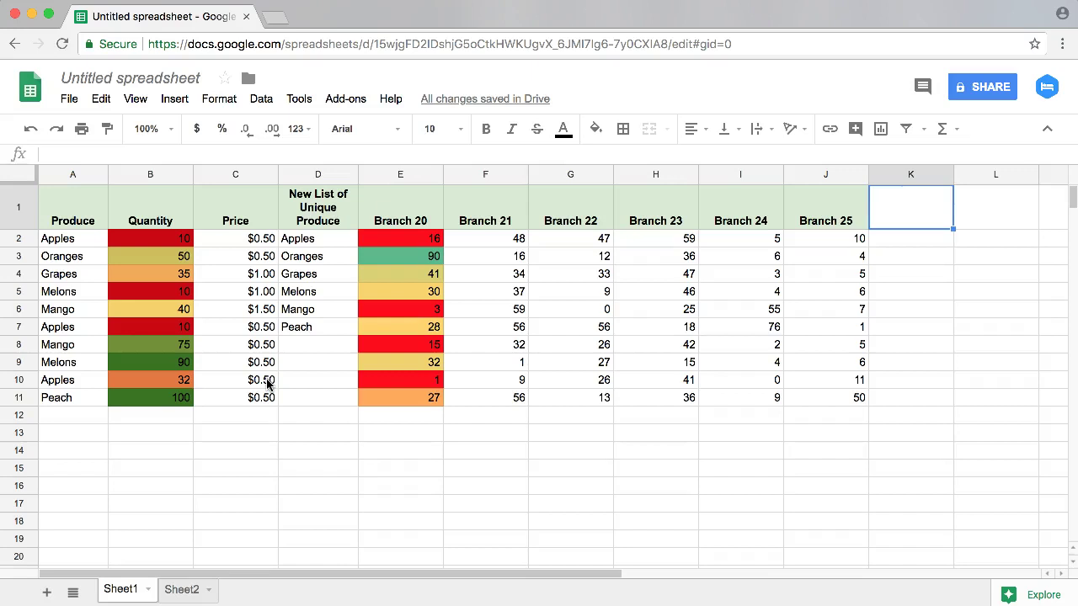
Copy the produce names from A2:A11 and paste them below the table starting at A14.
left_click(67, 431)
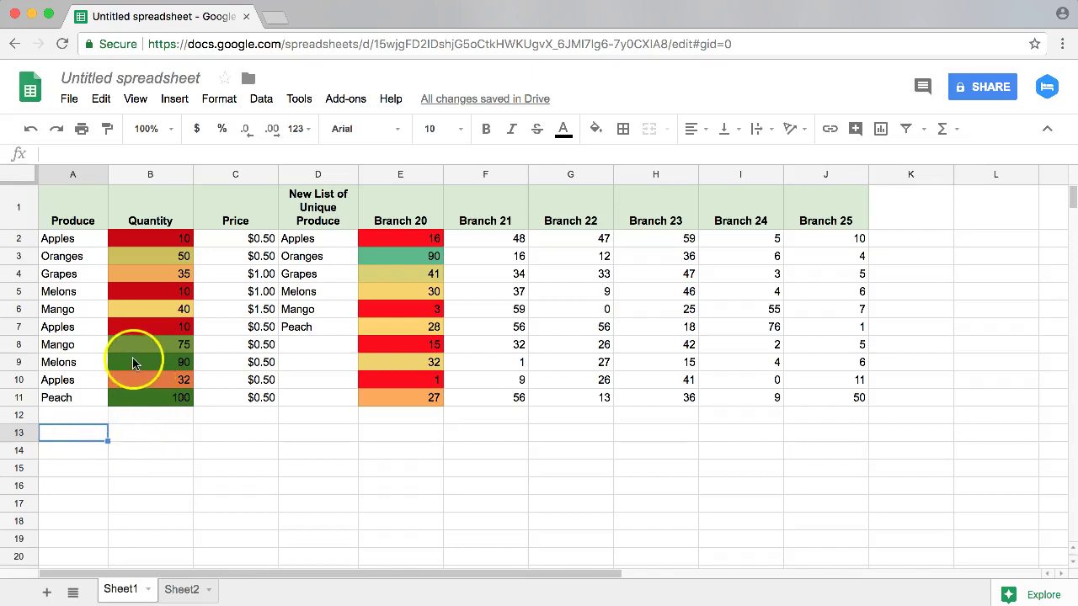
left_click_drag(57, 240, 81, 407)
key("ctrl+c")
left_click(65, 451)
key("ctrl+v")
scroll(156, 442, "down", 1)
scroll(161, 438, "up", 1)
Set the sheet zoom to 150% and bring the pasted produce list into view.
left_click(161, 123)
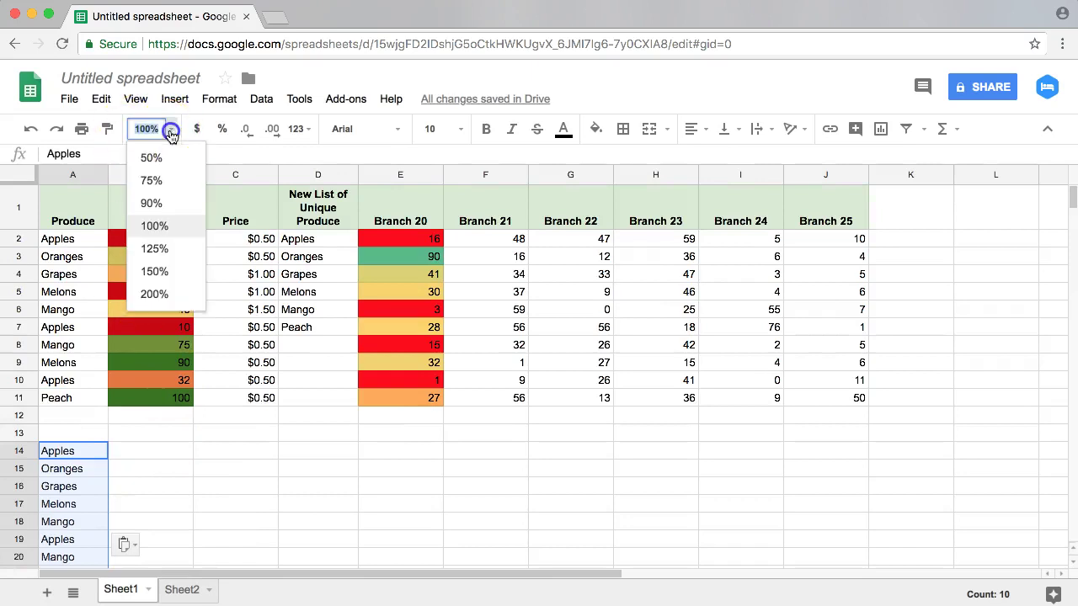
left_click(162, 271)
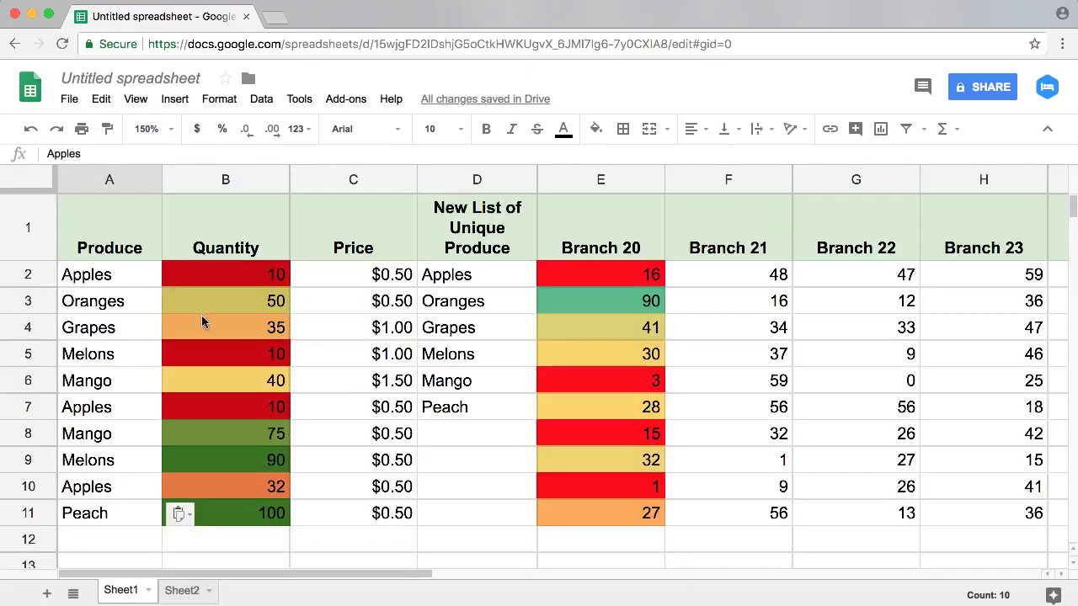
scroll(201, 318, "down", 5)
scroll(200, 318, "up", 1)
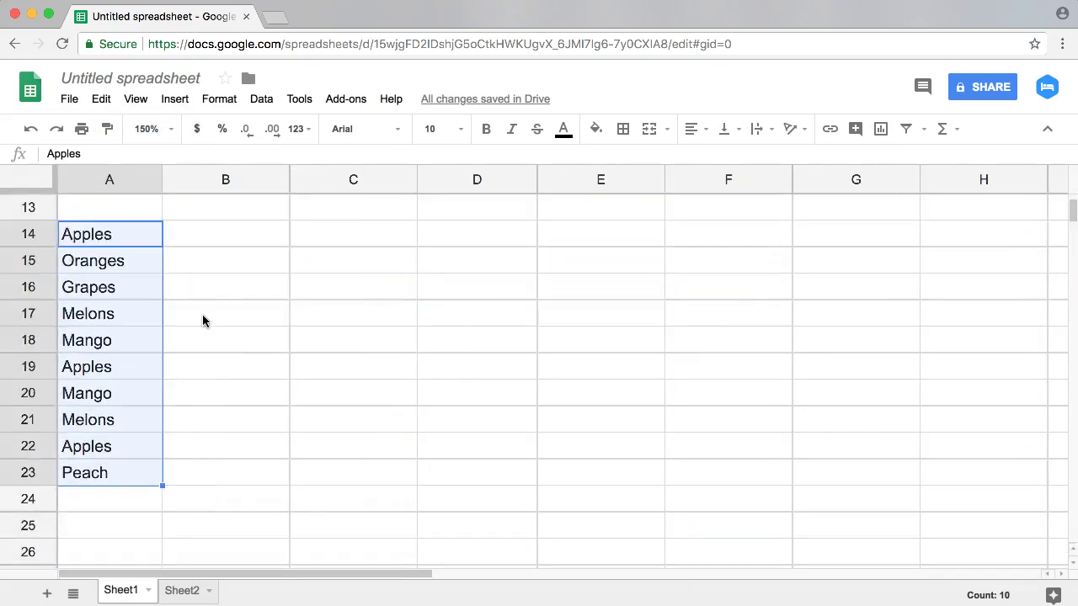
Compare the table's Quantity and Price columns with the copied produce list and the empty cells around A13 and B13.
left_click(221, 260)
scroll(219, 265, "up", 5)
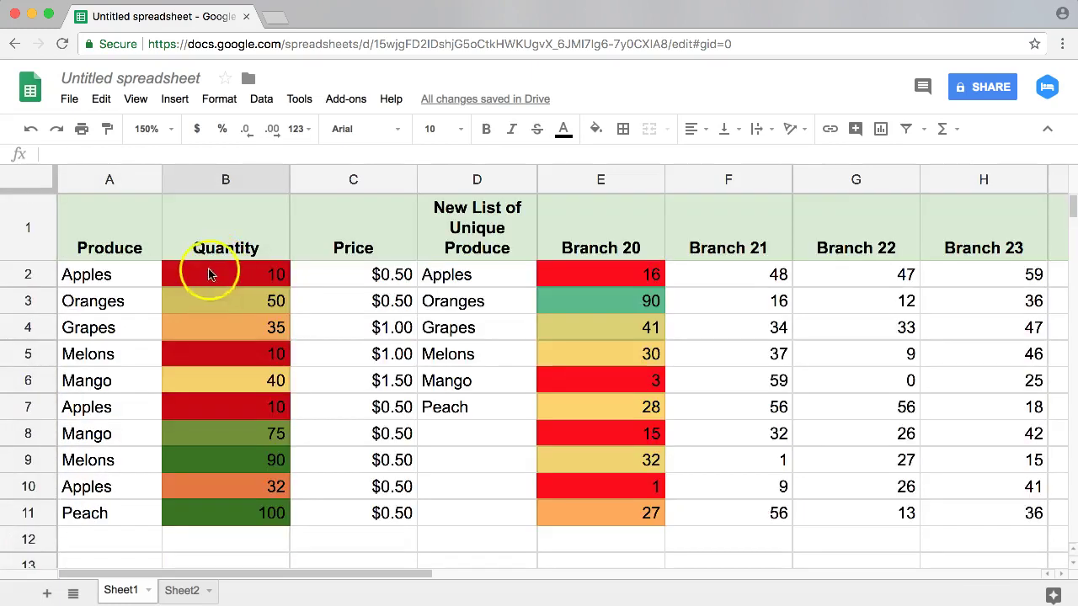
scroll(168, 337, "down", 1)
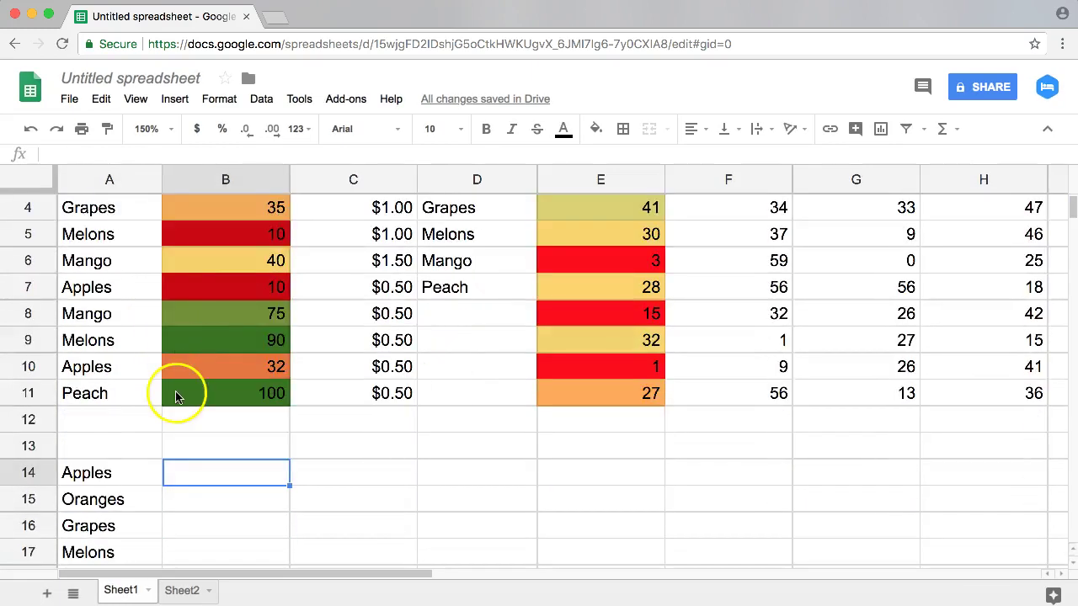
left_click(115, 449)
left_click(235, 448)
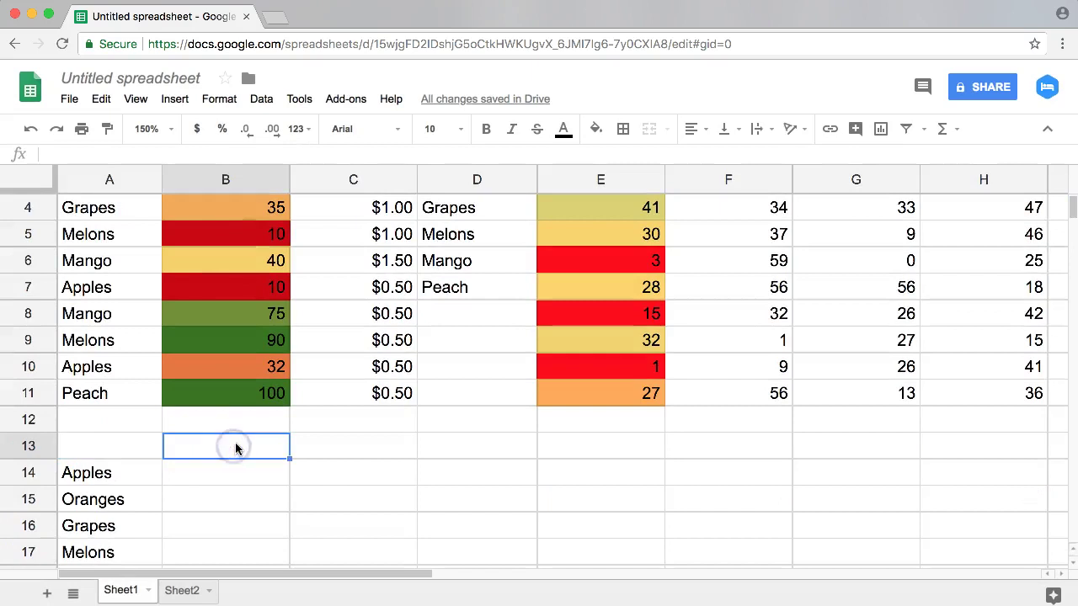
left_click(122, 449)
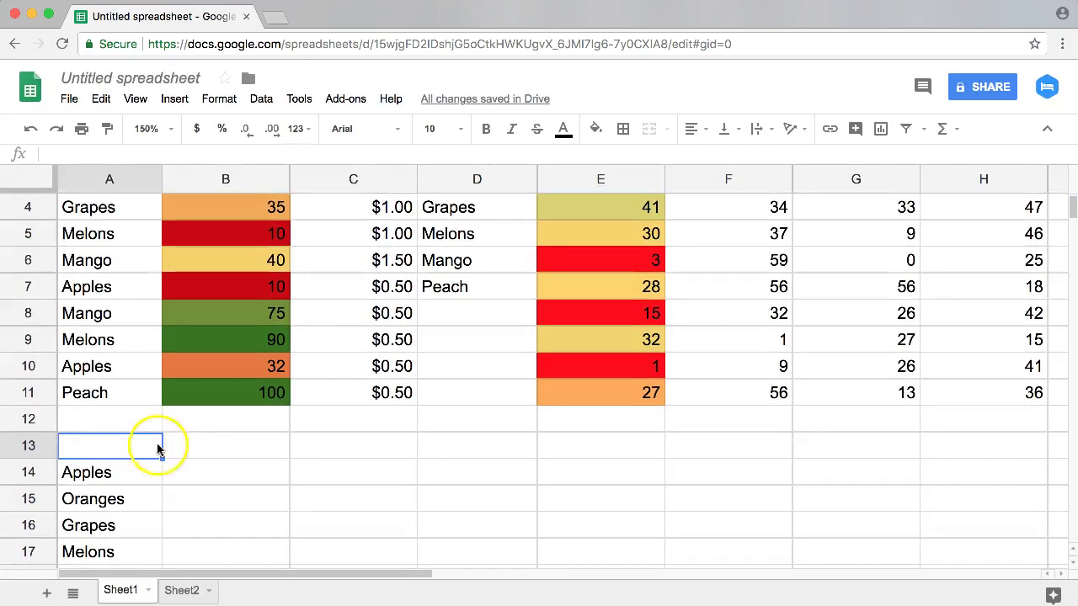
left_click(188, 447)
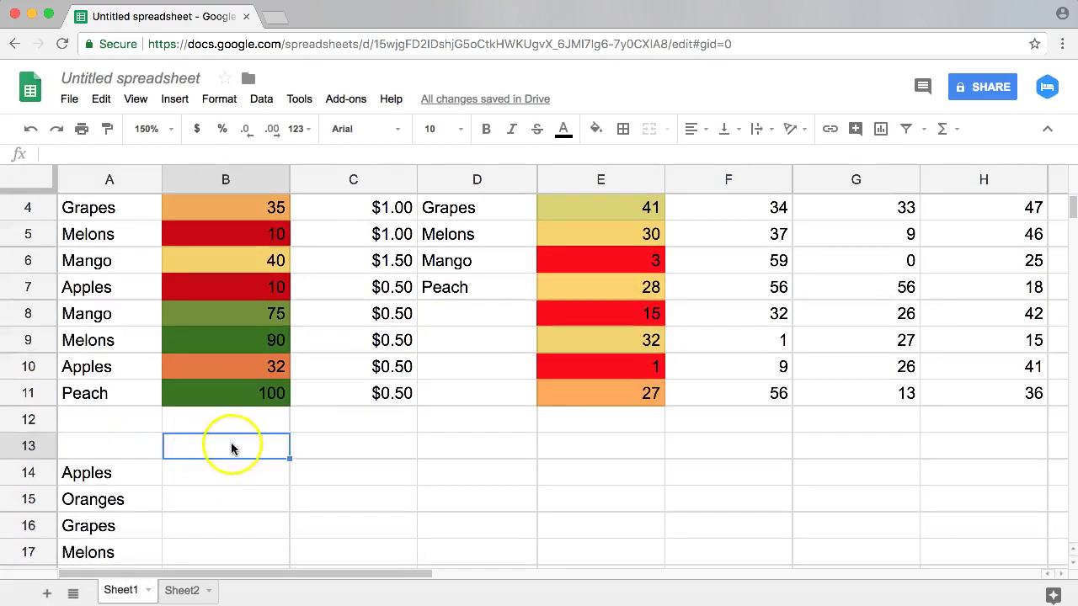
scroll(231, 421, "up", 3)
left_click(225, 254)
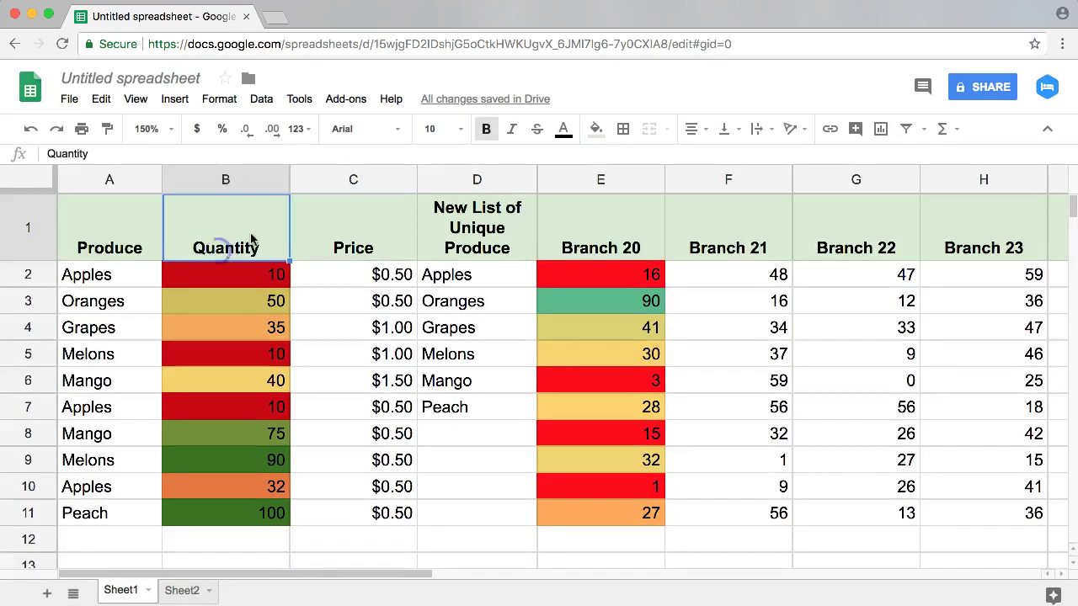
left_click(338, 233)
left_click(86, 280)
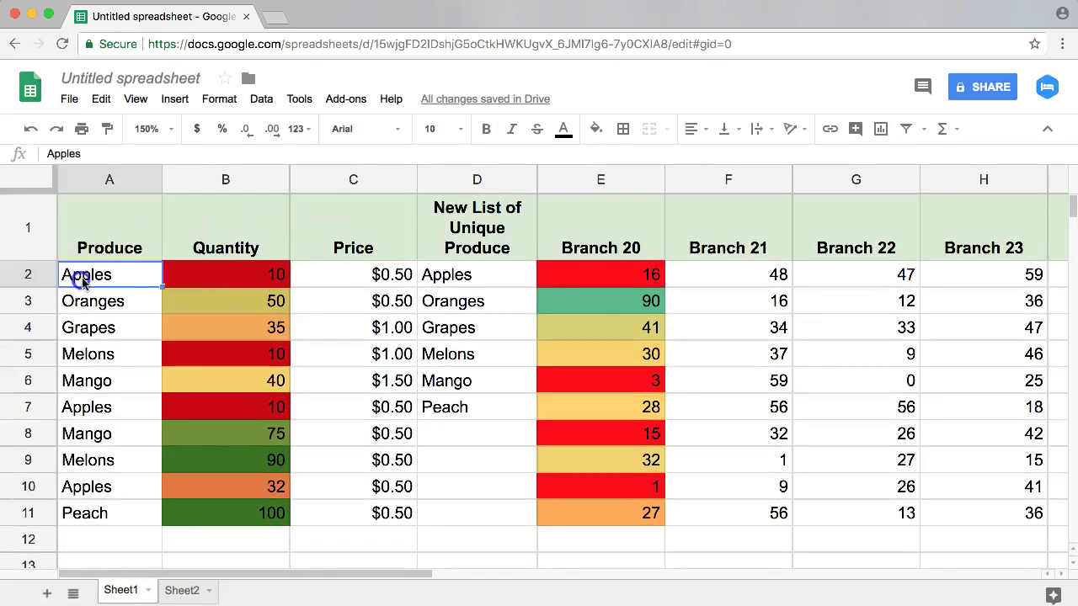
left_click(228, 275)
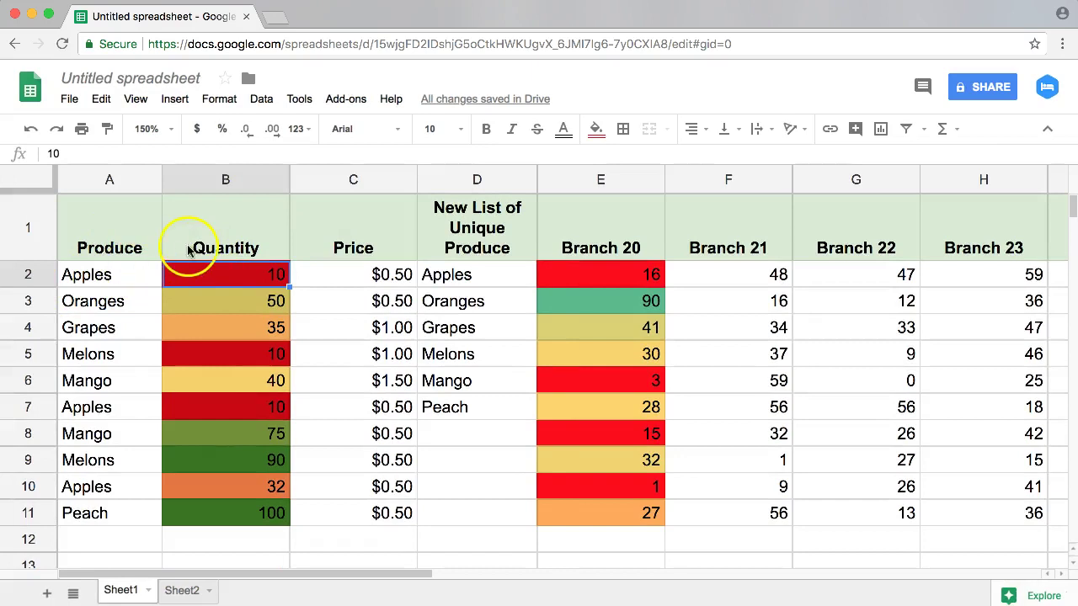
left_click(344, 238)
scroll(221, 410, "down", 5)
scroll(219, 405, "up", 1)
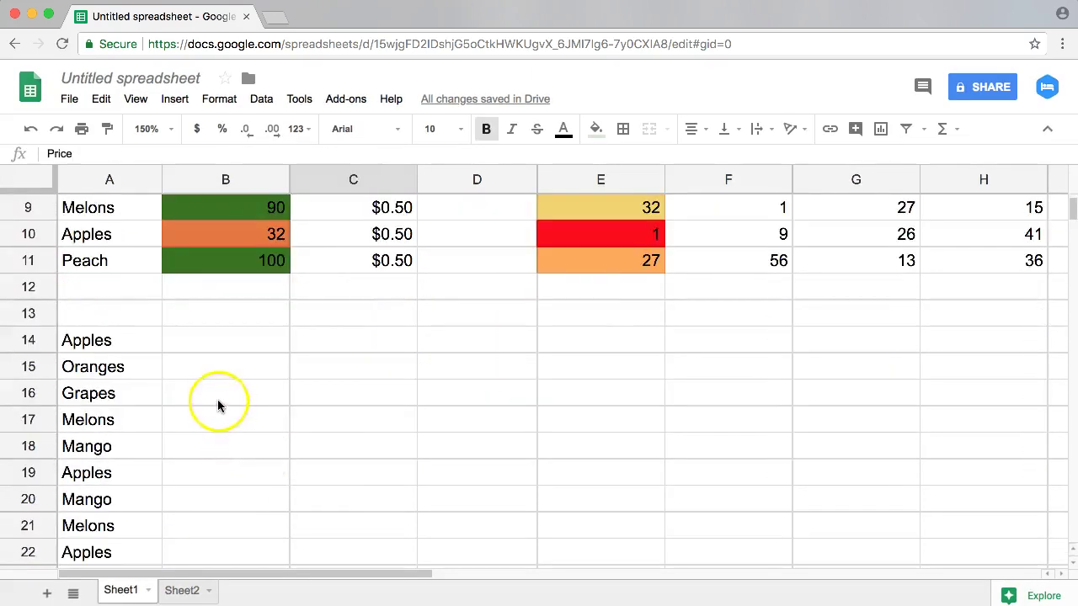
left_click(122, 313)
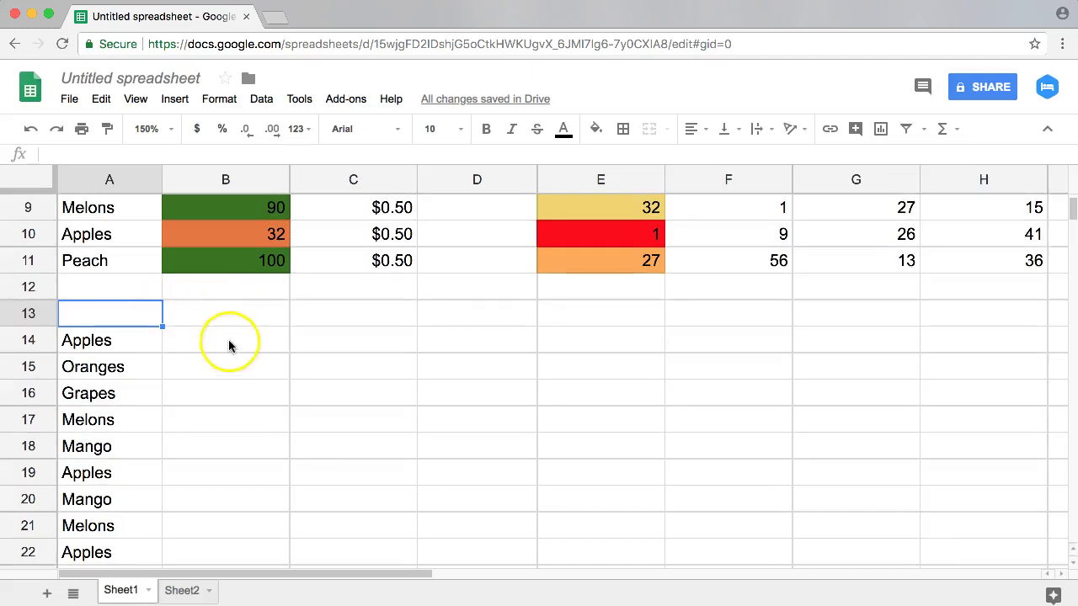
left_click(229, 336)
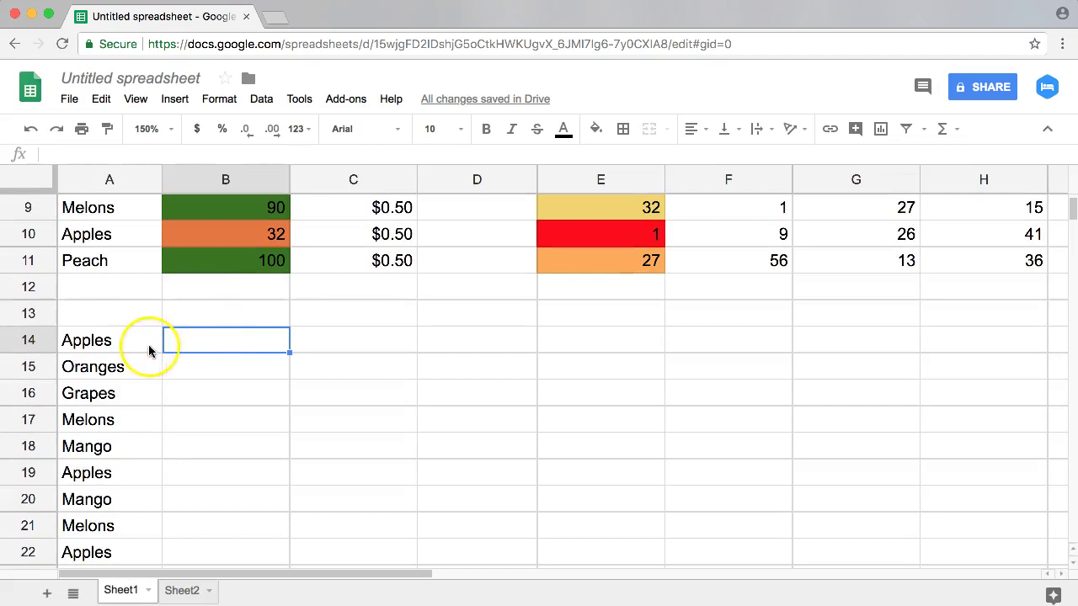
Insert a checkbox in cell A13 above the copied produce list.
left_click(133, 315)
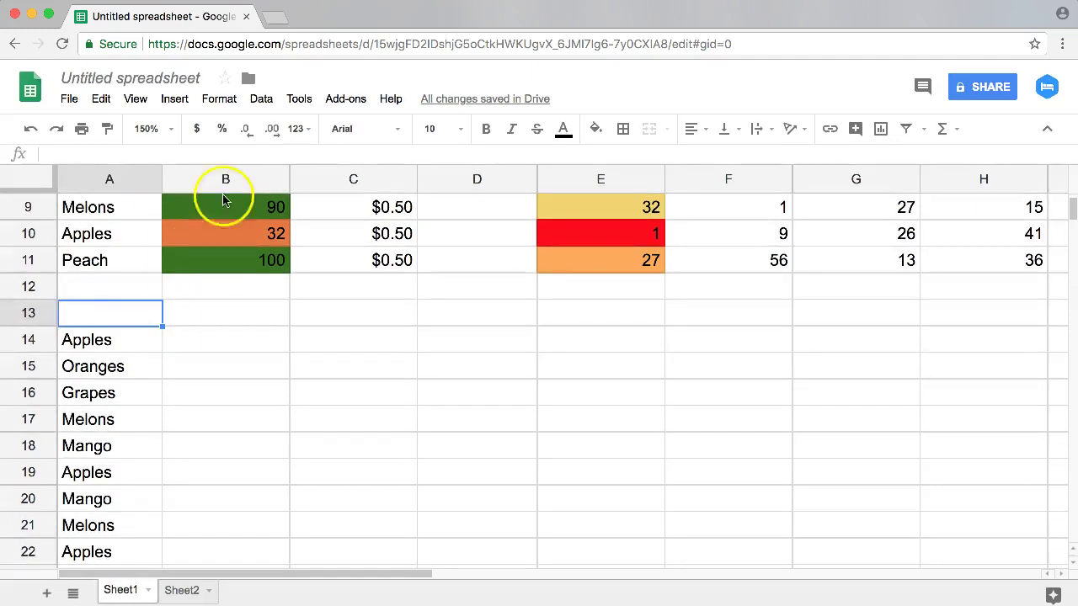
left_click(174, 98)
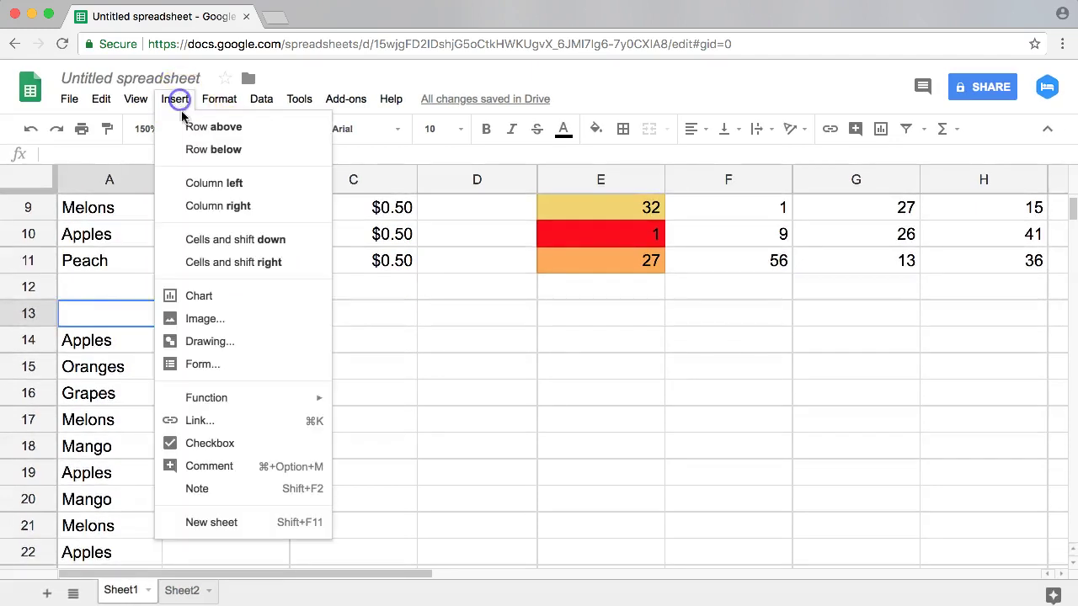
left_click(229, 446)
Enter =A13 in B13 to read the checkbox's value, and toggle the checkbox on and off to test it.
left_click(216, 314)
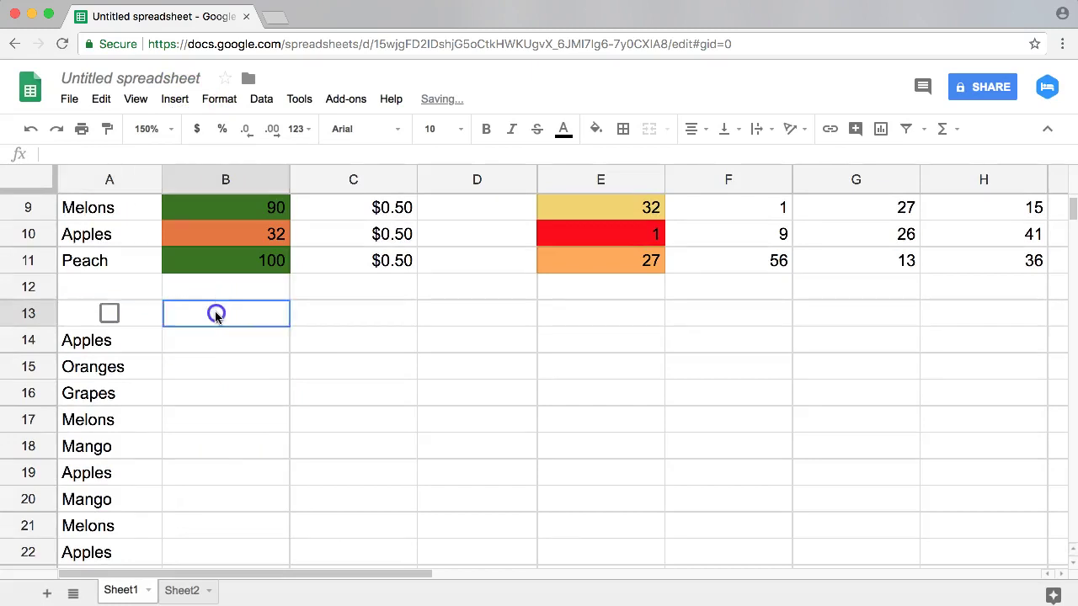
type("=")
left_click(110, 314)
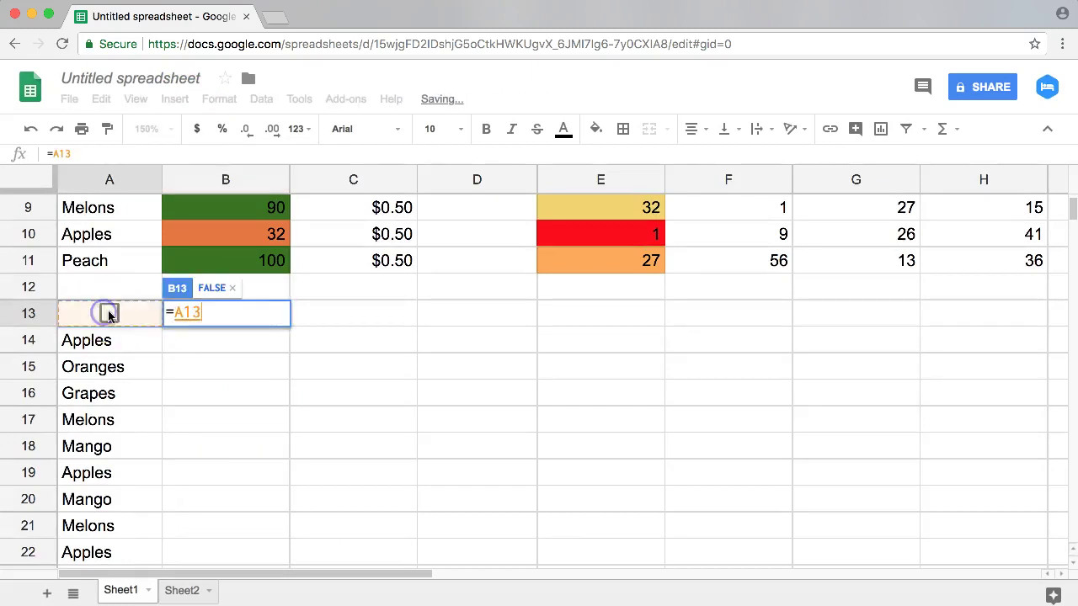
key("Return")
left_click(109, 314)
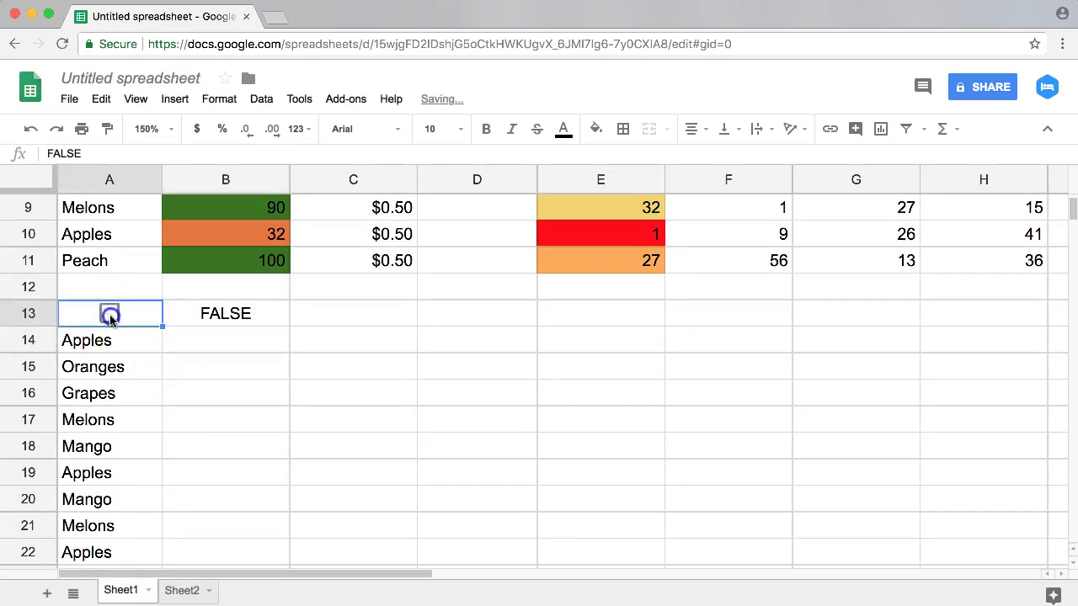
left_click(110, 315)
scroll(207, 349, "down", 4)
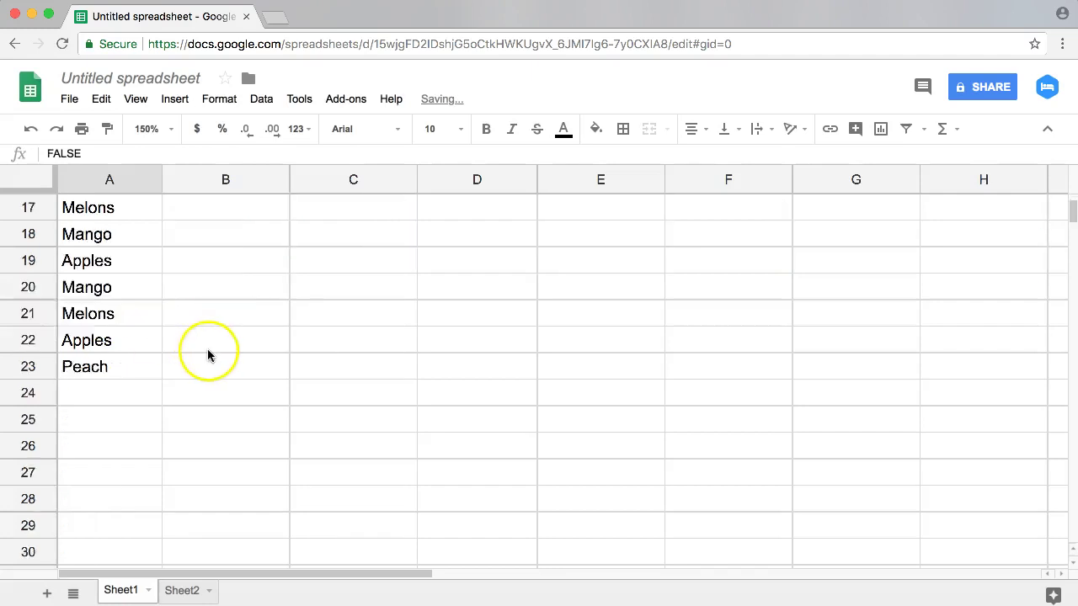
scroll(207, 349, "up", 7)
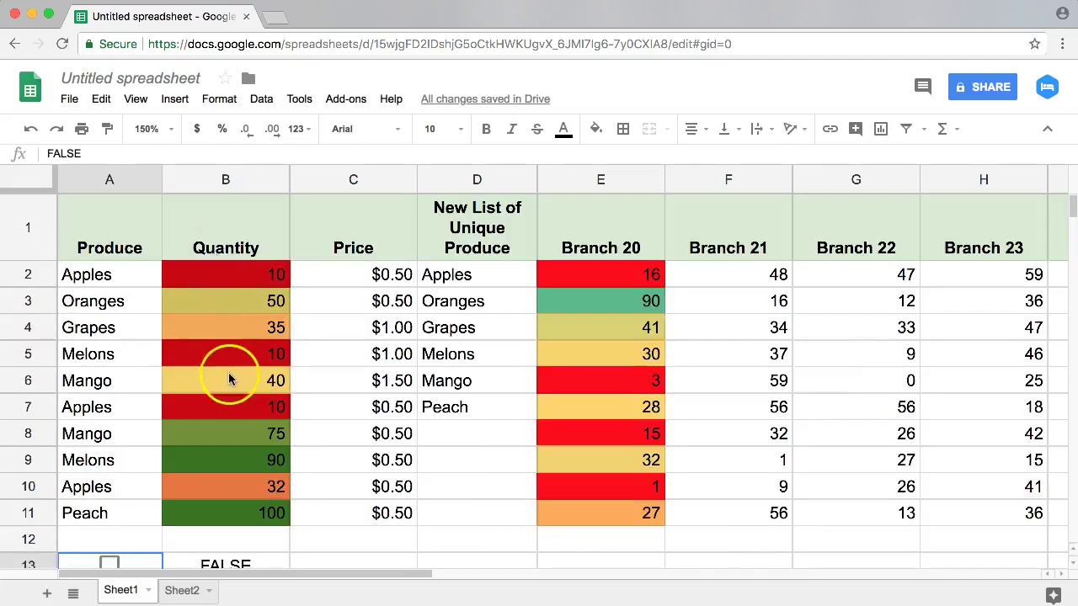
scroll(229, 372, "down", 3)
scroll(234, 329, "up", 3)
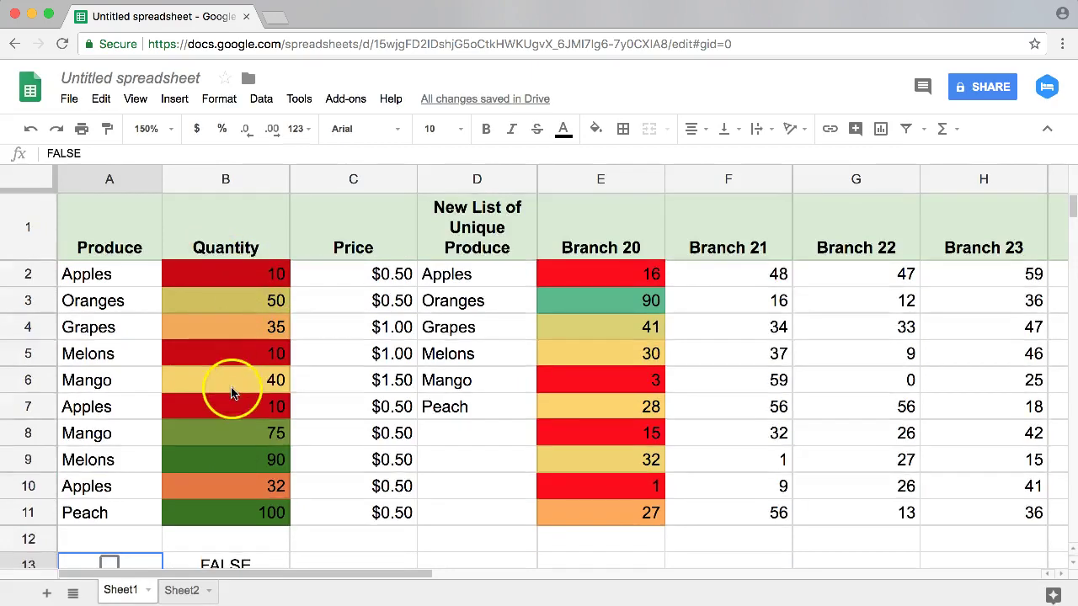
Enter =VLOOKUP(A14,A2:C11,2,FALSE) in B14 to retrieve the quantity for Apples from the main table.
scroll(244, 337, "down", 2)
scroll(228, 472, "down", 3)
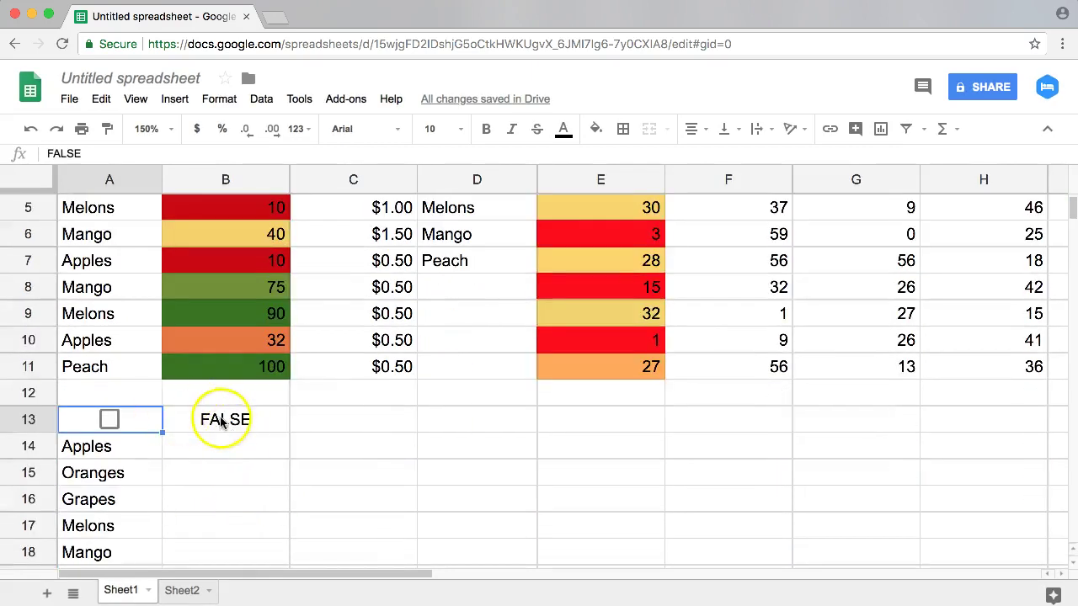
left_click(224, 442)
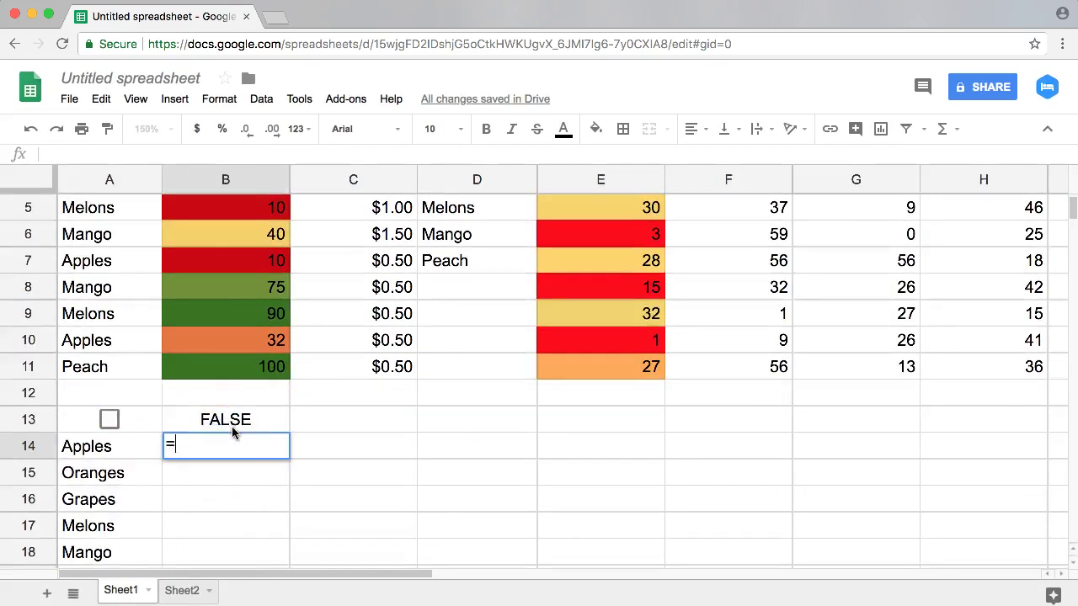
type("=VLOOKUP(")
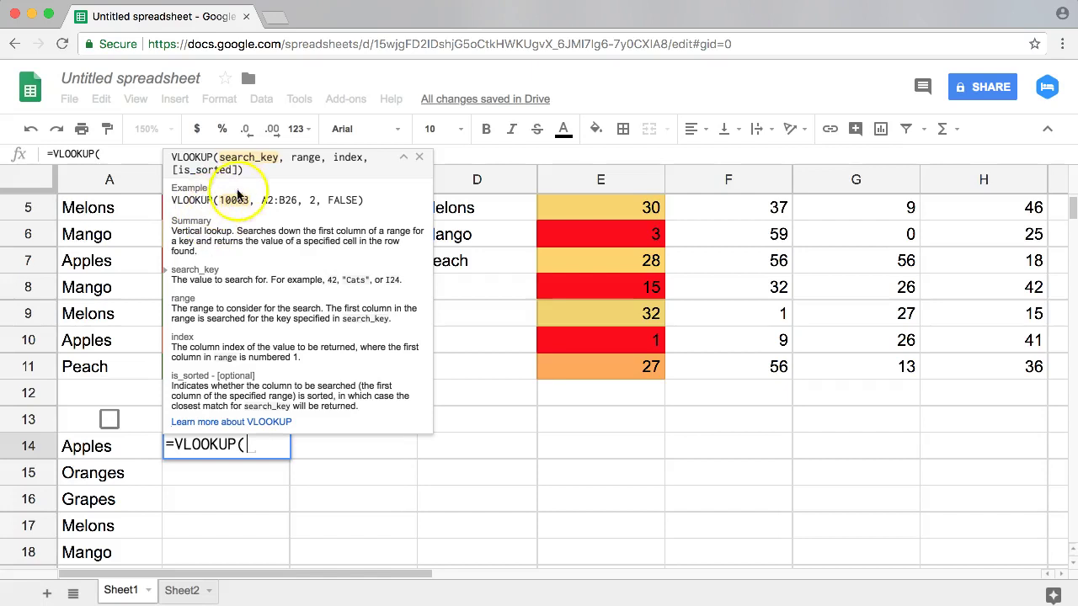
left_click(107, 446)
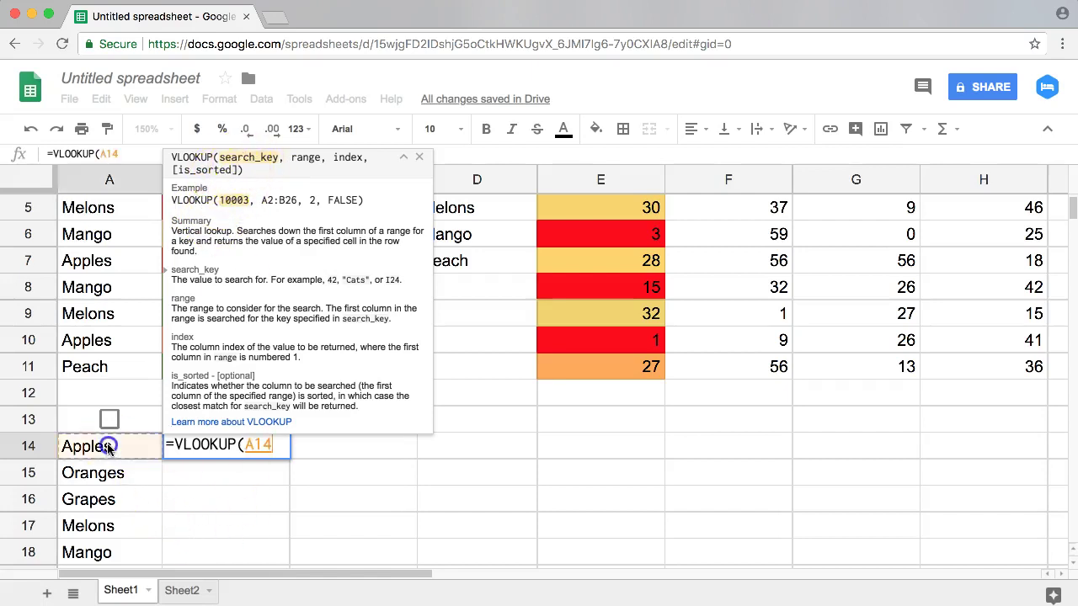
type(",")
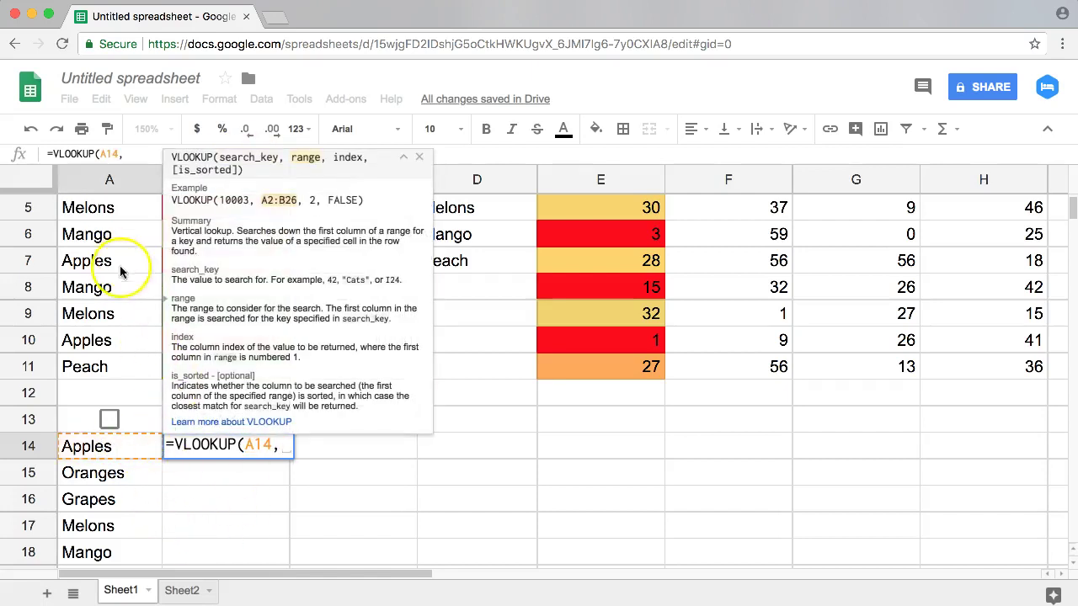
scroll(108, 298, "up", 3)
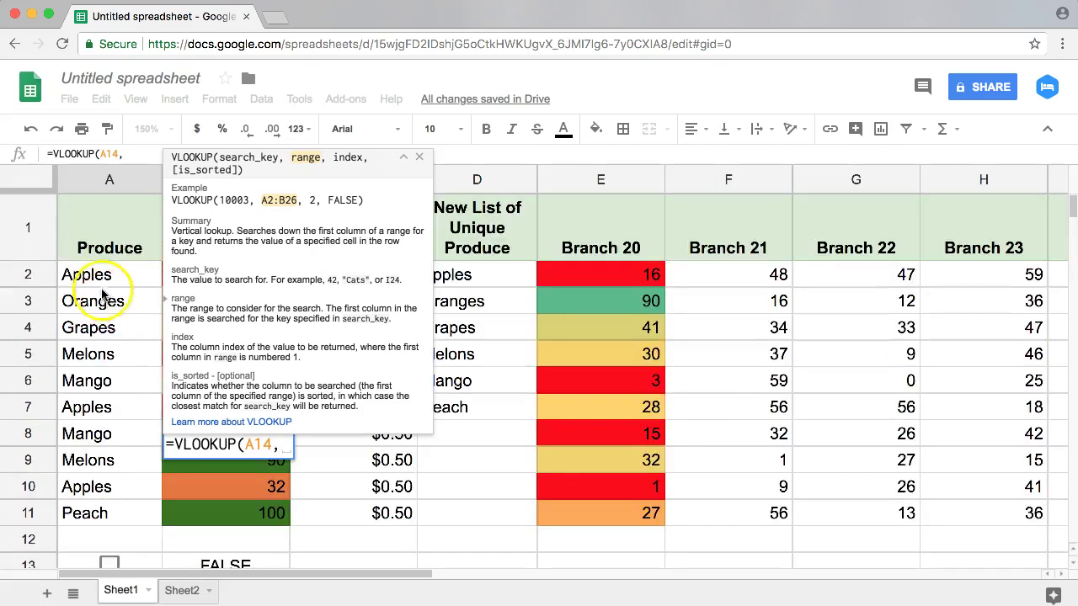
left_click_drag(89, 277, 353, 500)
type(",")
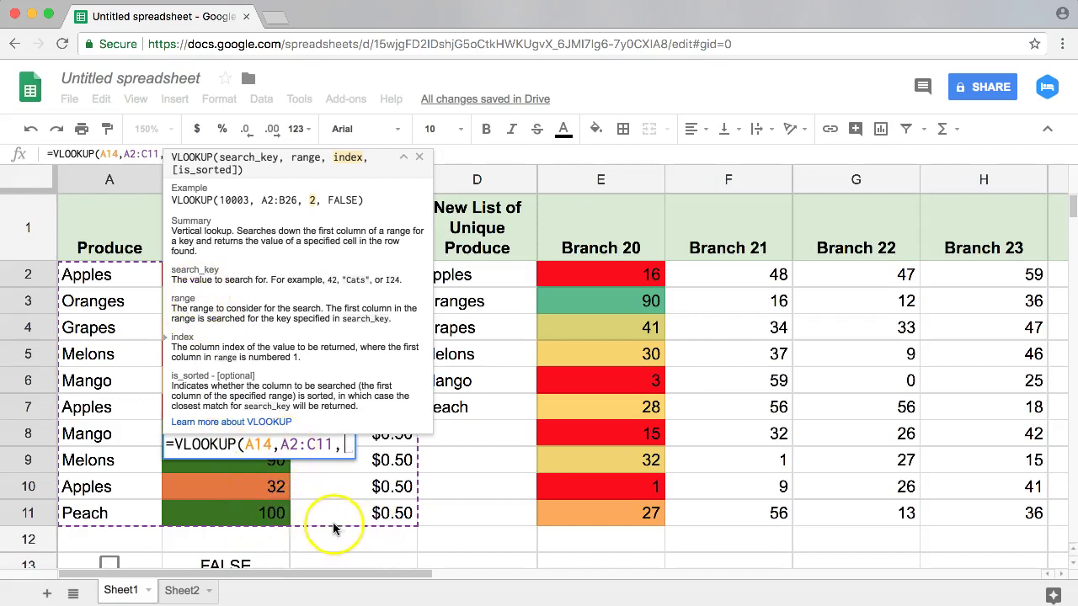
type("2")
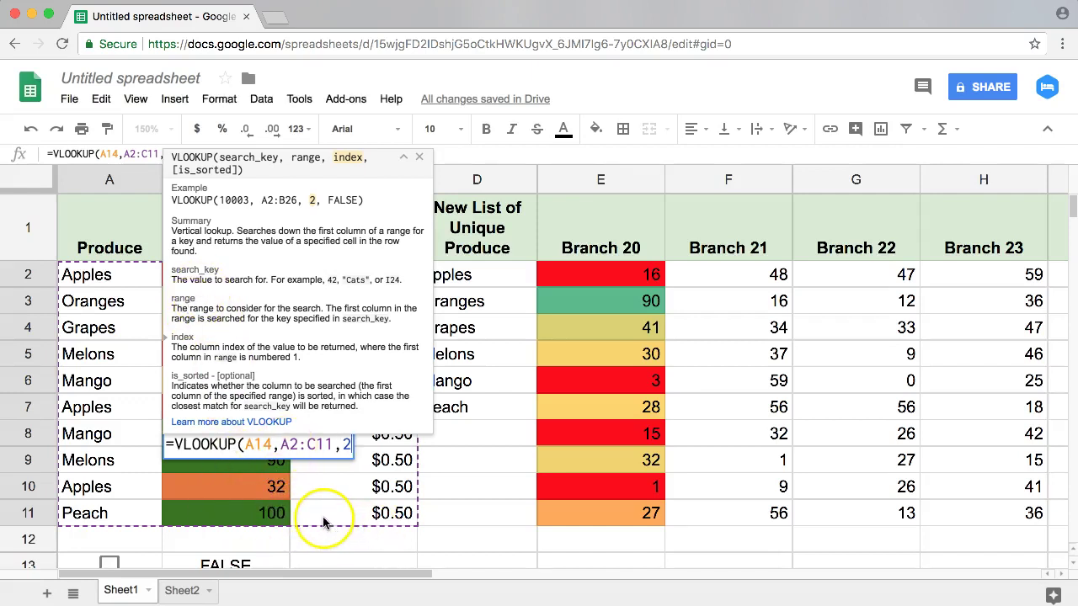
type(",FALSE")
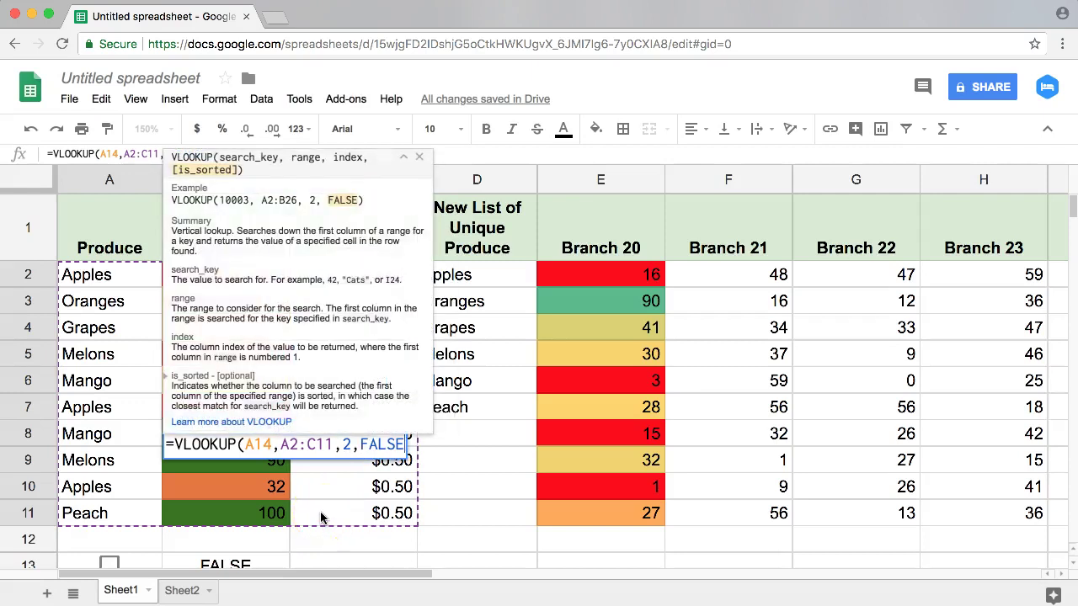
type(")")
key("Return")
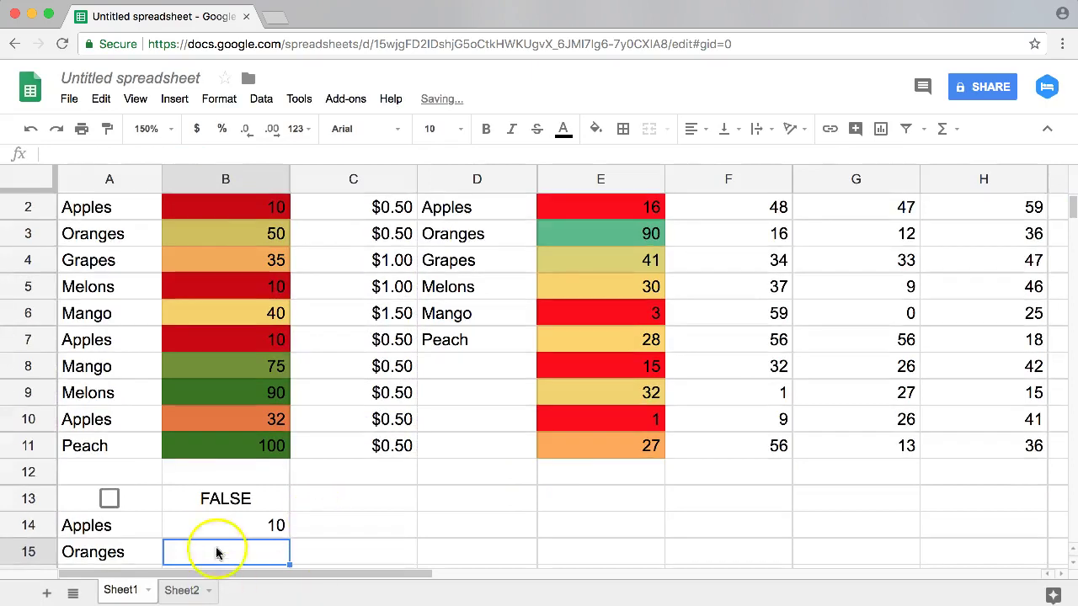
Replace the column index in B14's VLOOKUP formula with a reference to B13, giving =VLOOKUP(A14,A2:C11,B13,FALSE).
double_click(216, 522)
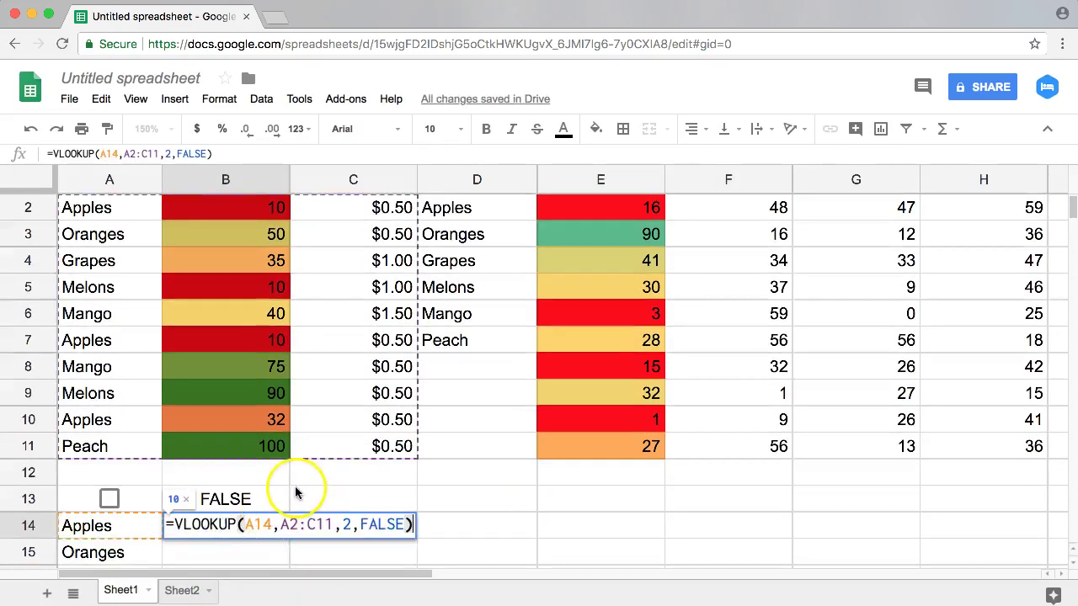
key("Escape")
left_click(236, 500)
scroll(309, 498, "up", 1)
scroll(306, 503, "down", 2)
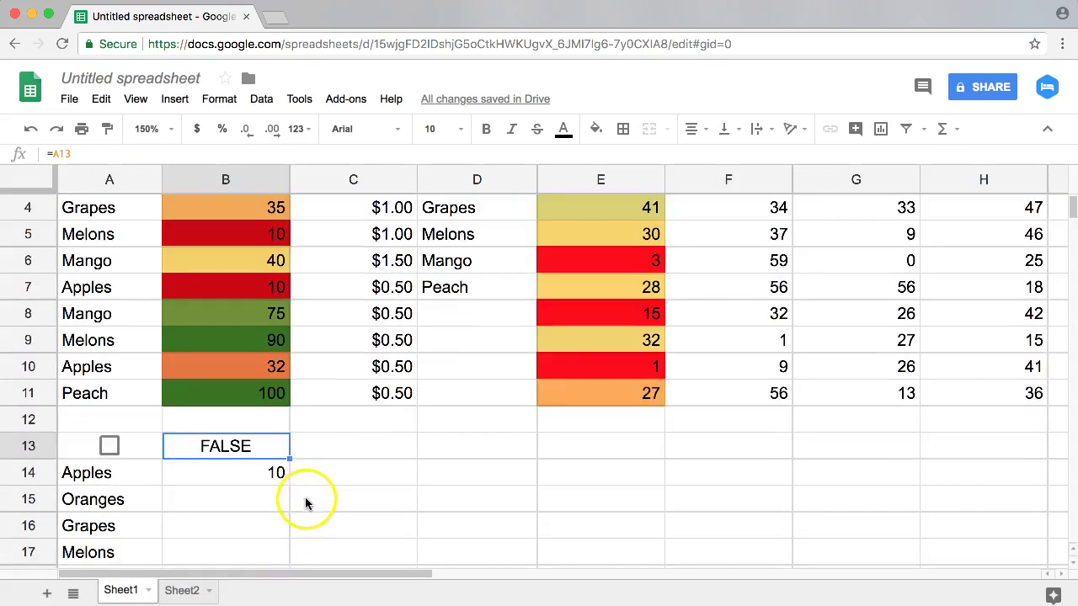
left_click(248, 474)
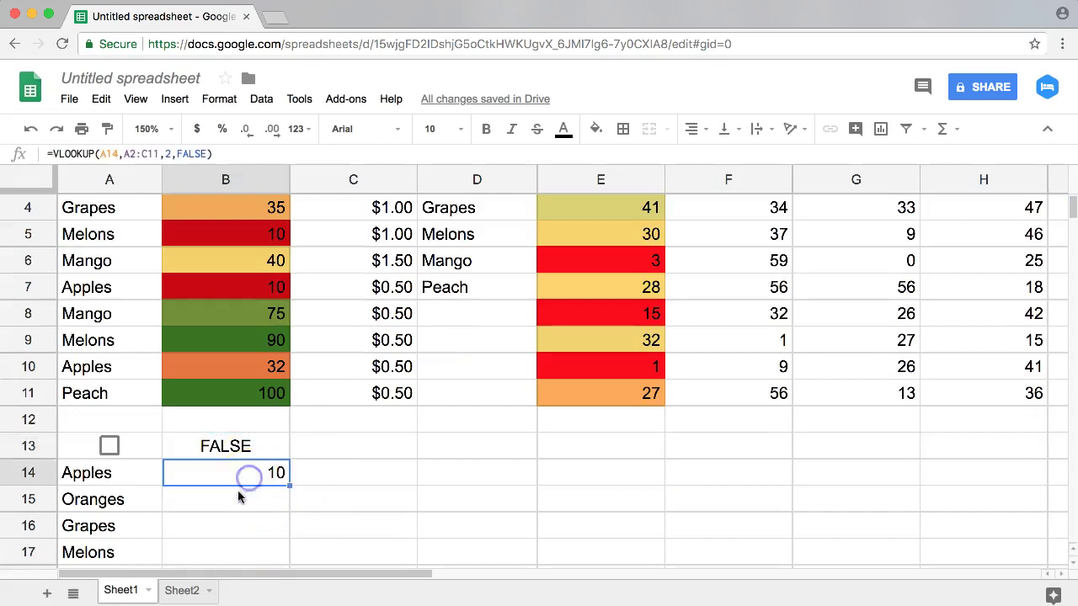
left_click(167, 153)
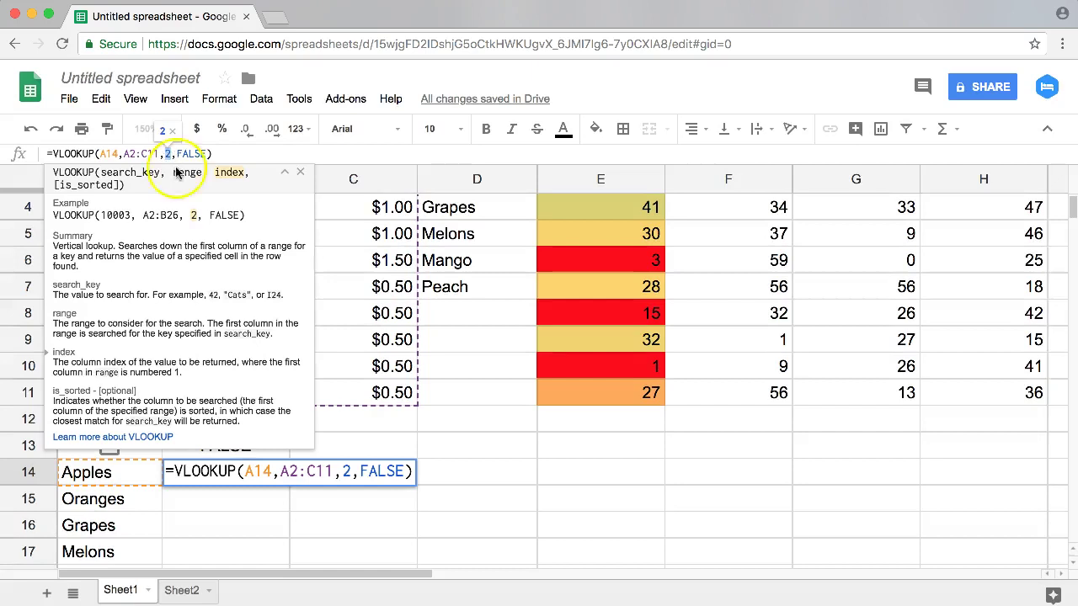
key("BackSpace")
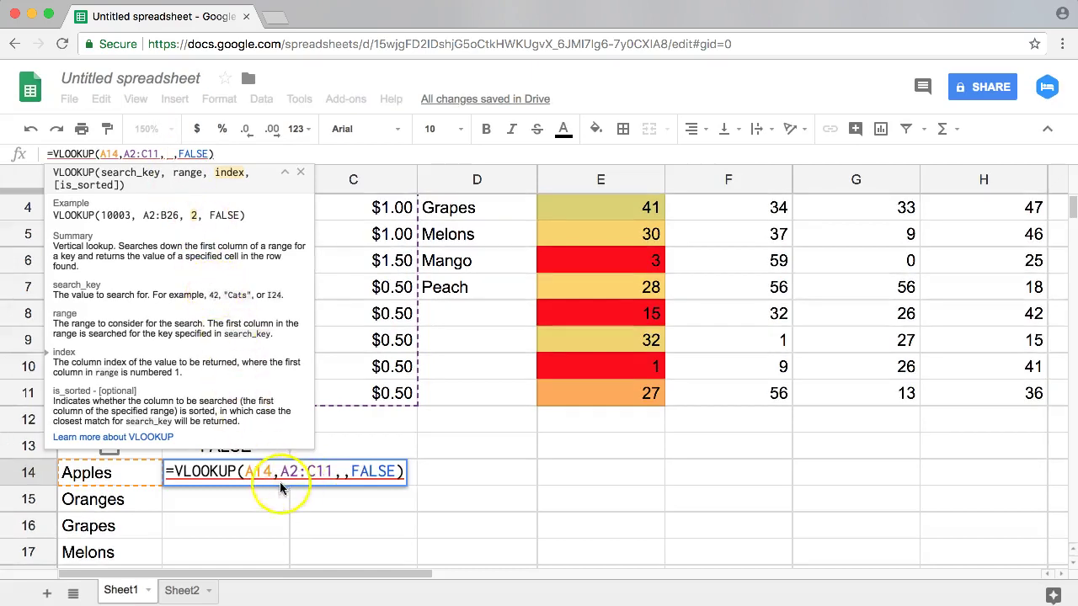
left_click(300, 172)
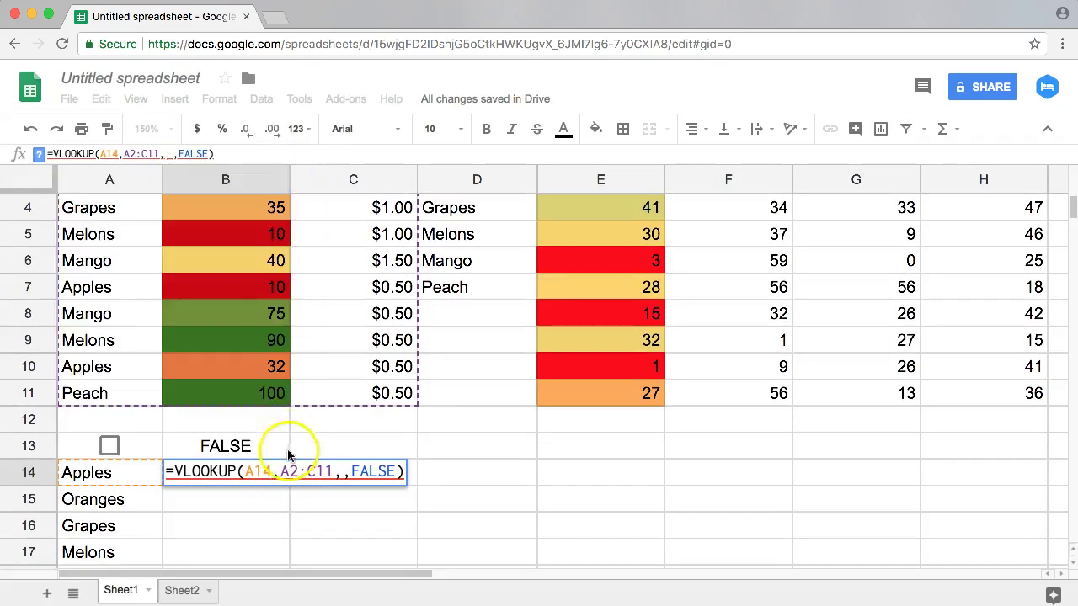
left_click(229, 446)
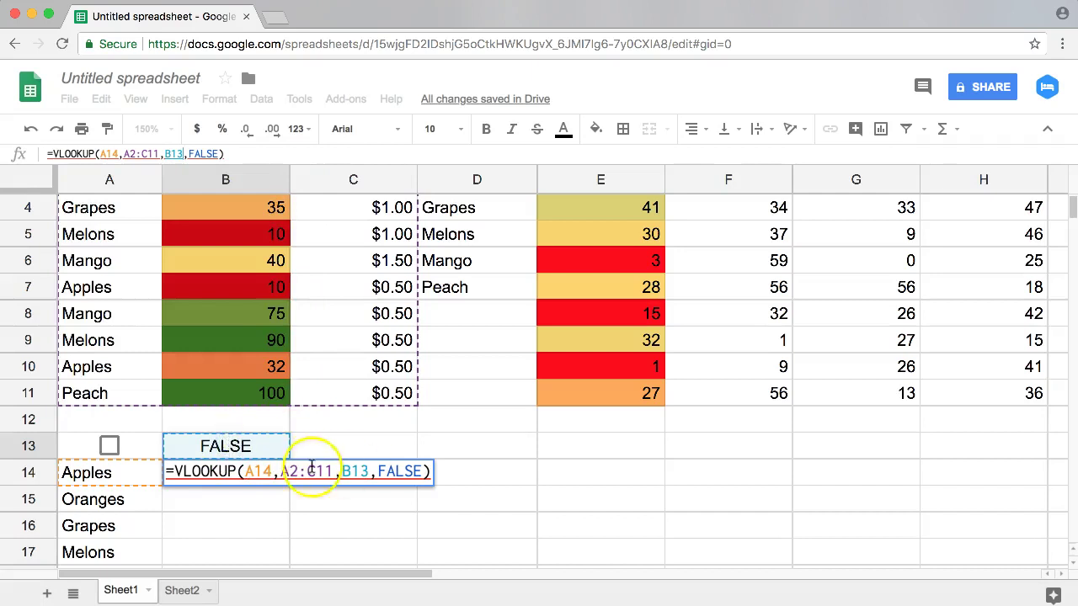
key("Return")
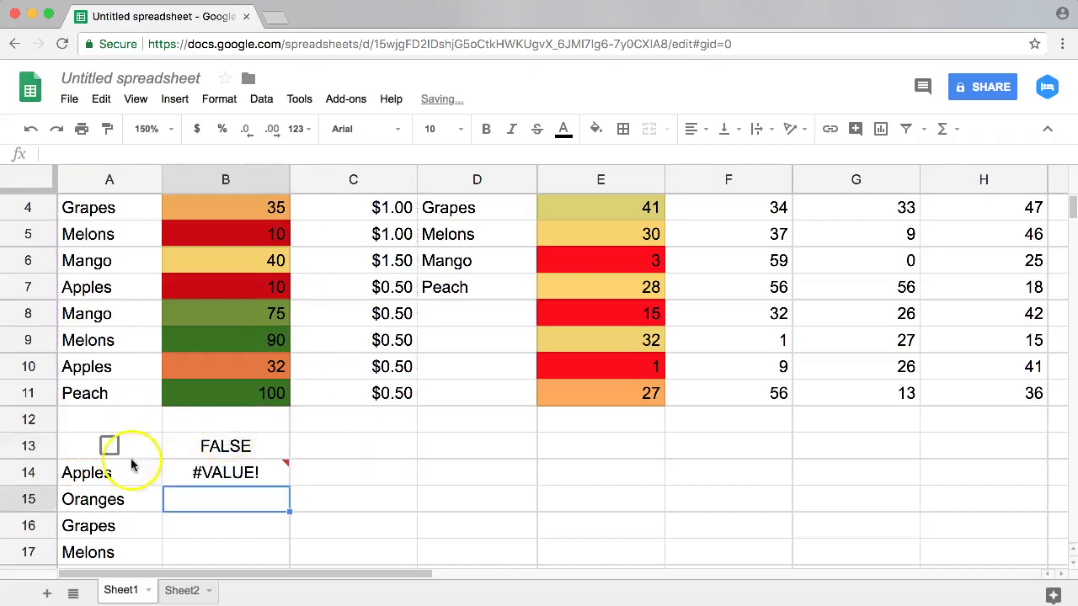
Inspect the error details in B14 and toggle the A13 checkbox to compare the lookup output for each state.
left_click(202, 462)
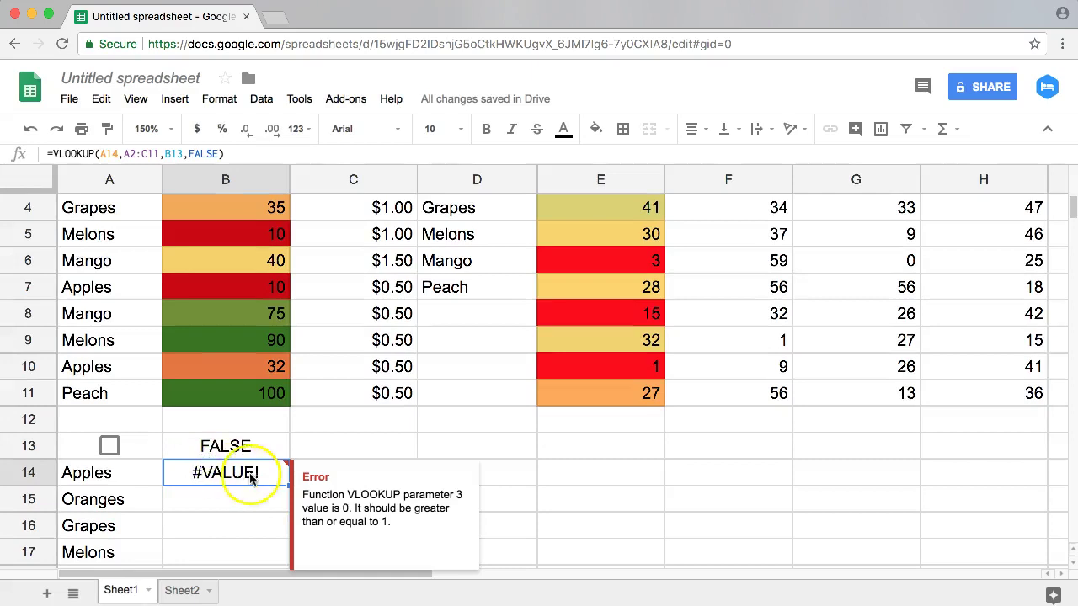
left_click(225, 440)
left_click(109, 448)
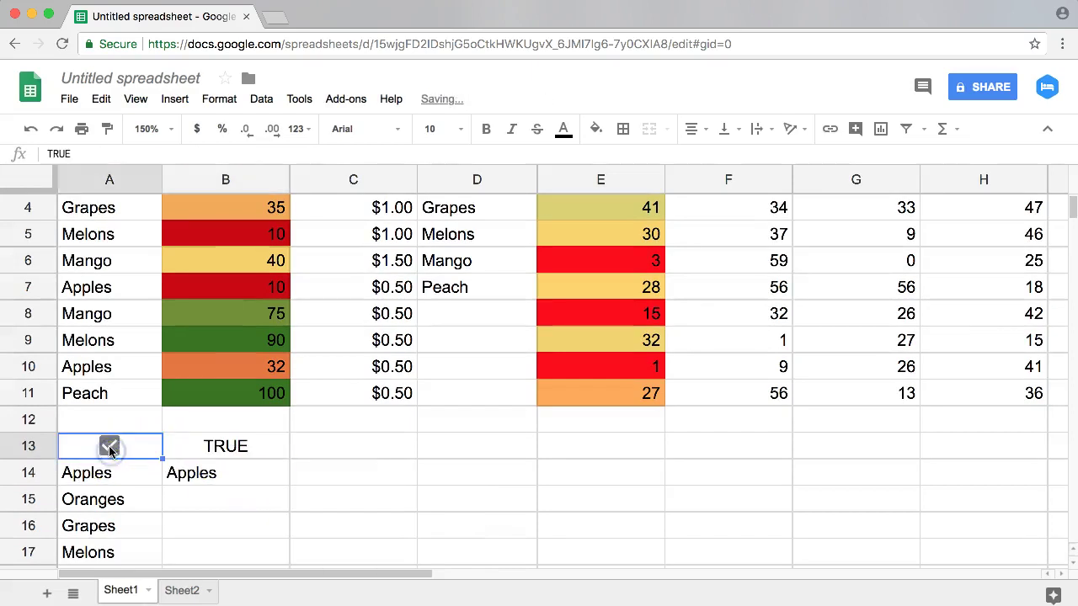
left_click(110, 448)
left_click(110, 448)
left_click(224, 444)
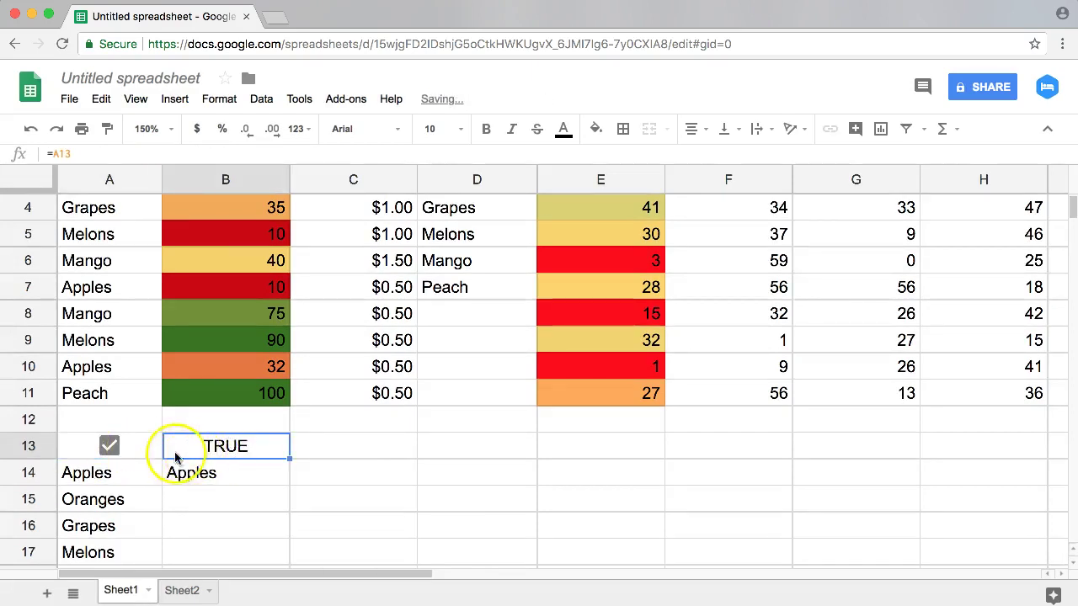
left_click(109, 446)
left_click(113, 446)
left_click(208, 449)
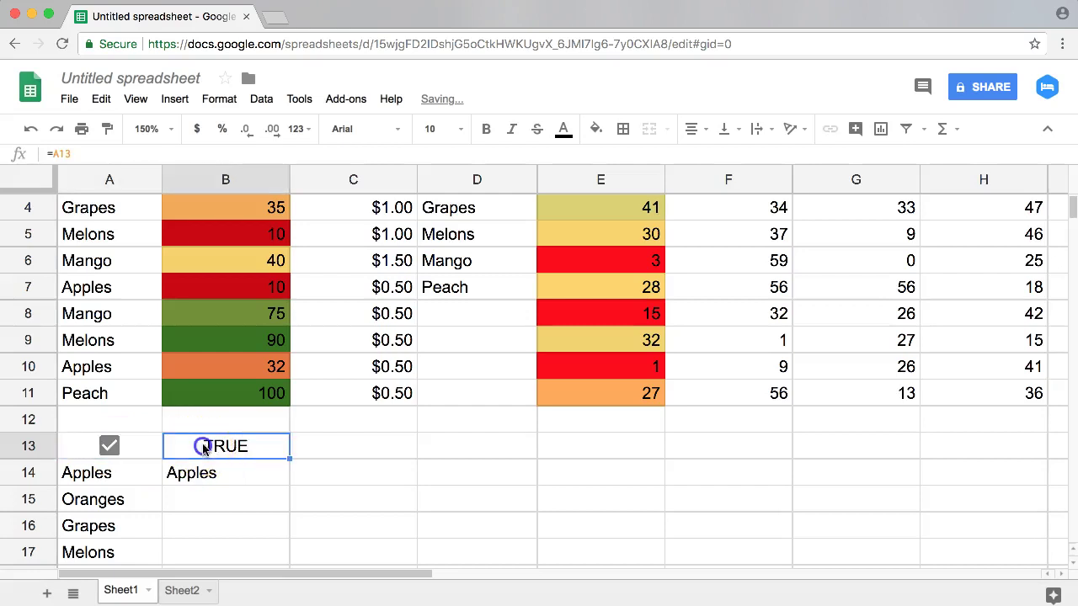
left_click(116, 447)
right_click(117, 447)
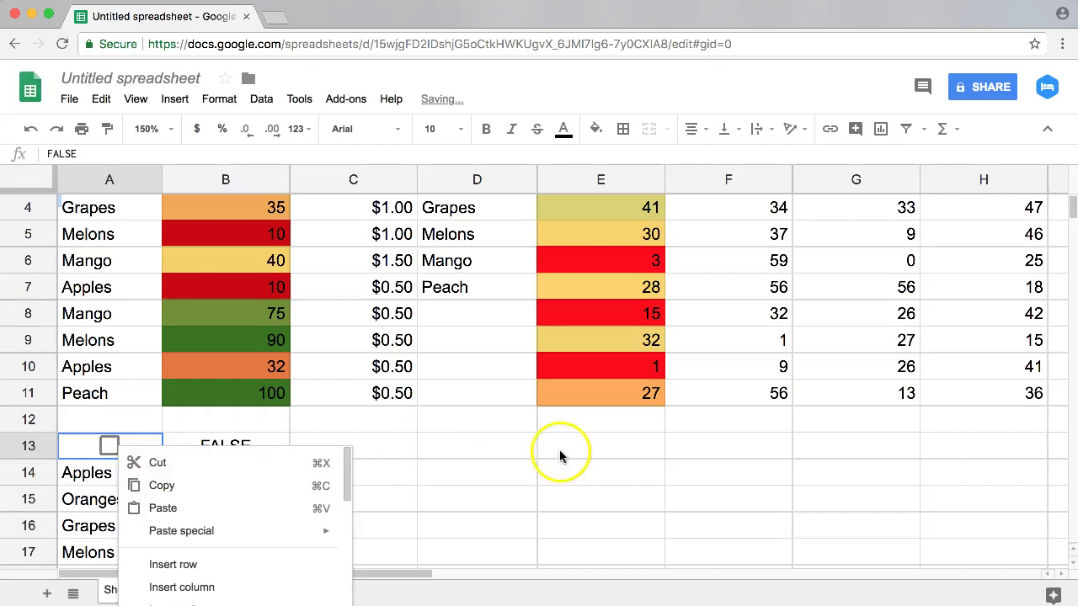
left_click(311, 417)
scroll(378, 432, "down", 5)
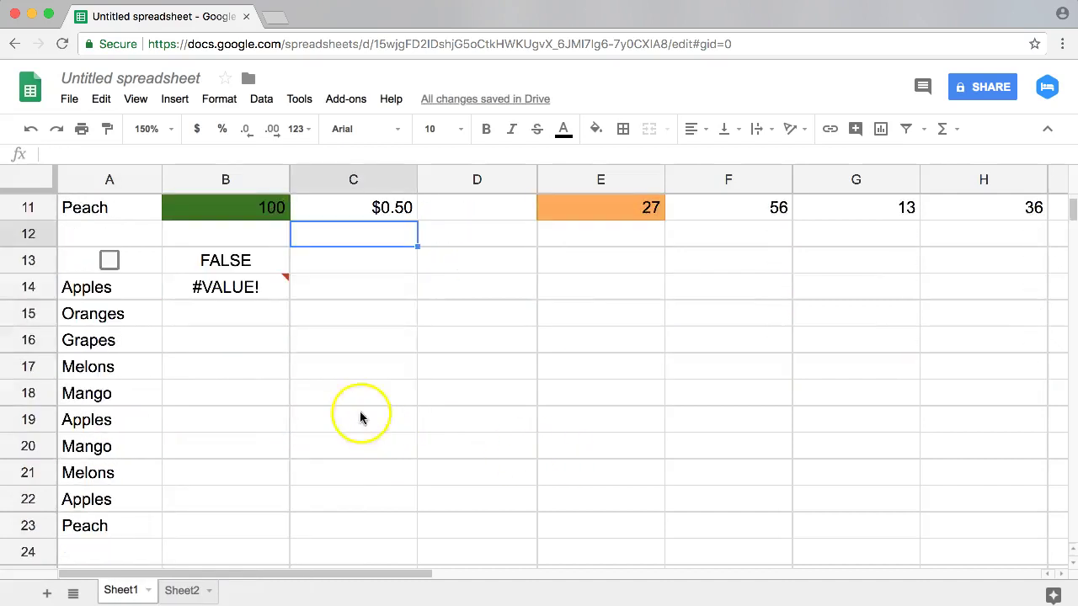
left_click(112, 261)
right_click(127, 264)
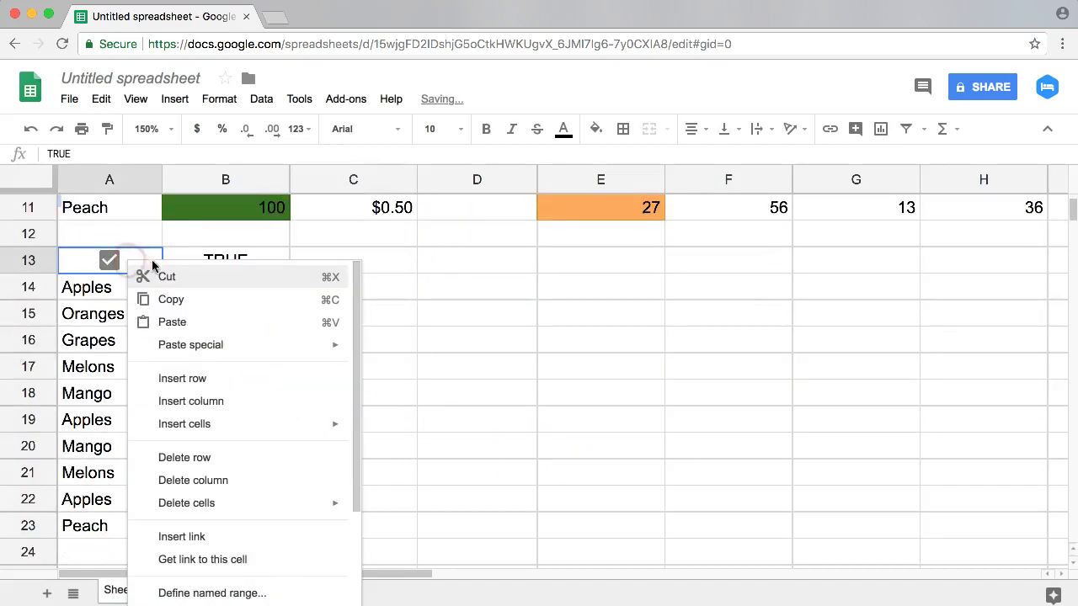
scroll(240, 505, "down", 3)
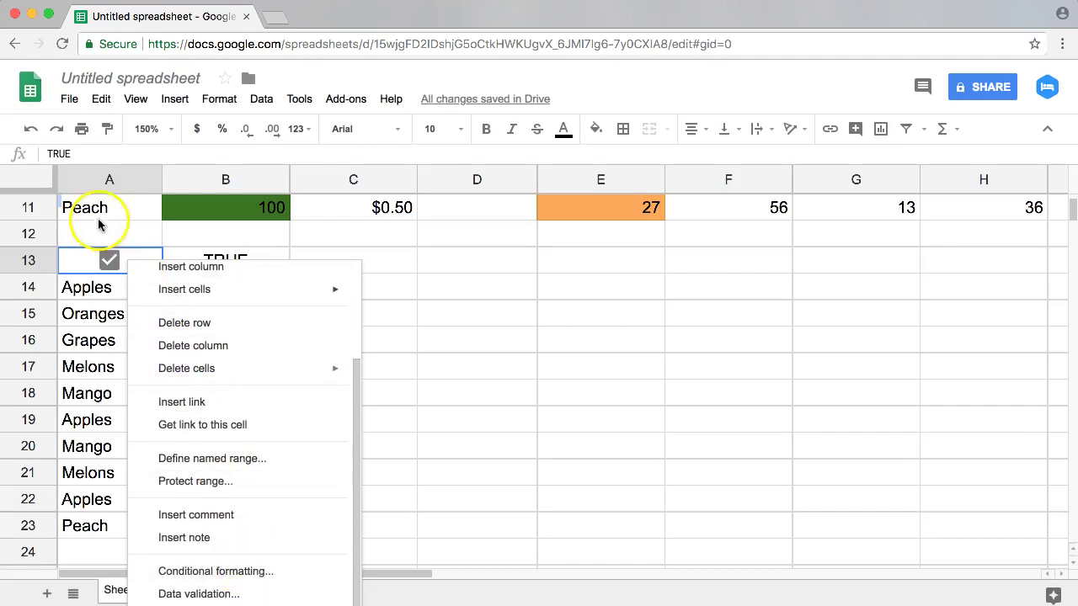
left_click(297, 236)
Leave the checkbox in A13 unchecked and enable custom cell values in its data validation settings.
left_click(112, 262)
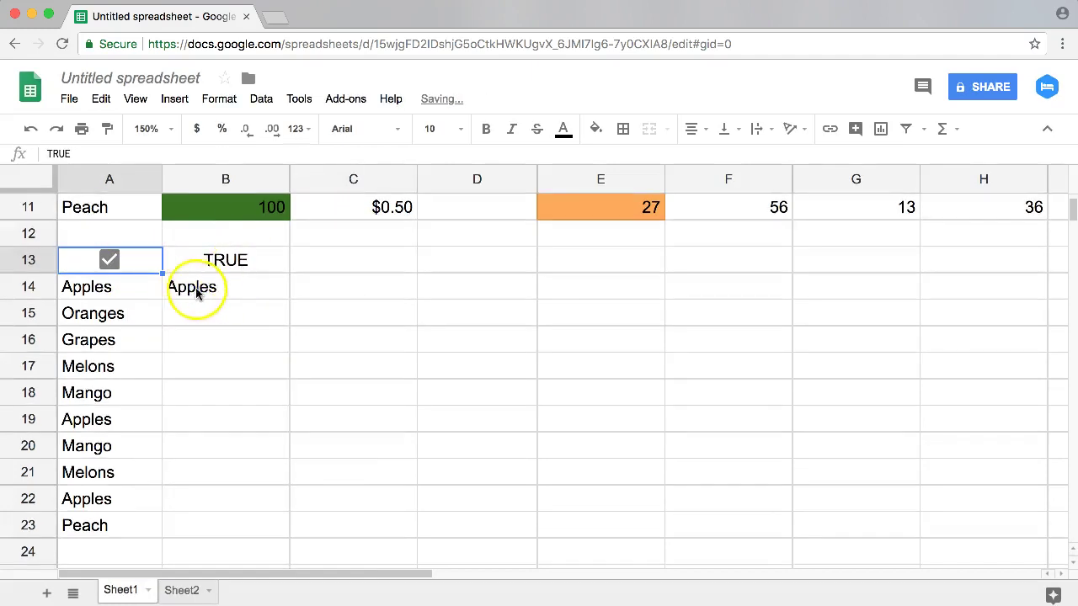
left_click(114, 260)
left_click(116, 260)
left_click(116, 261)
right_click(116, 261)
scroll(238, 472, "down", 3)
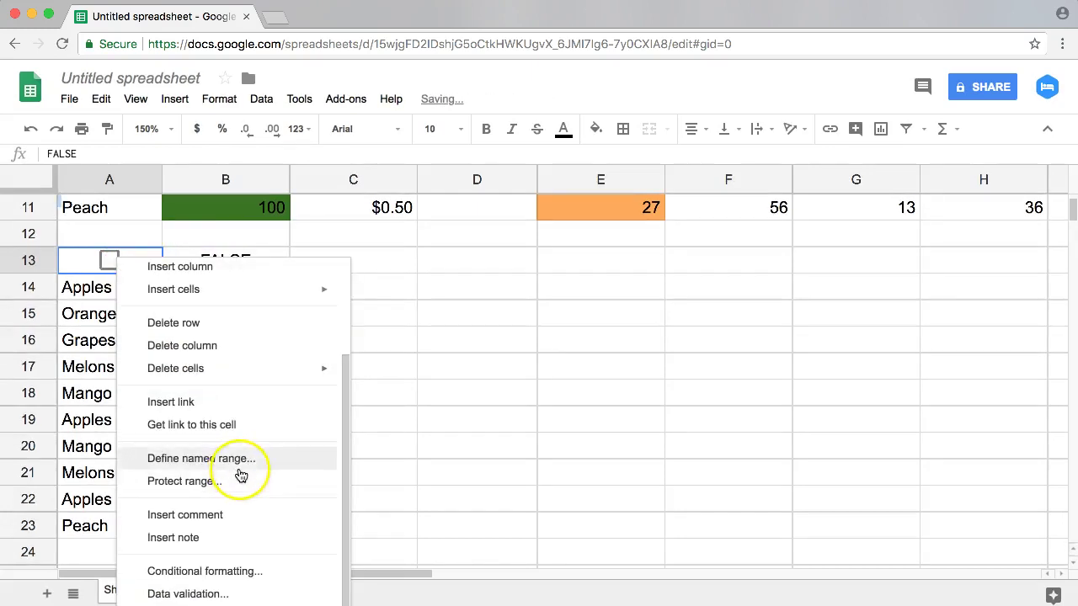
left_click(224, 593)
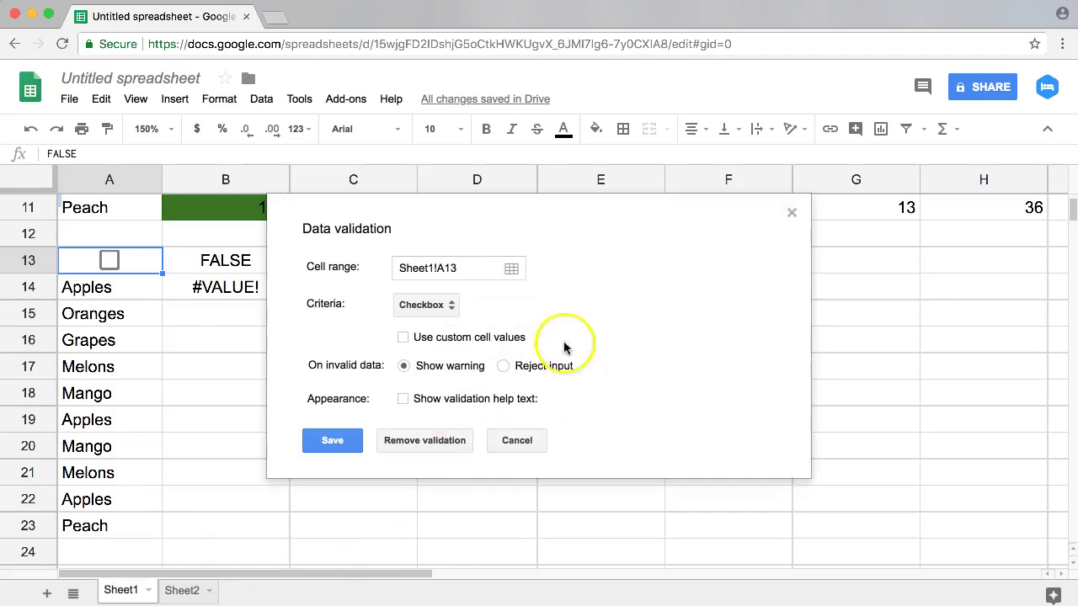
left_click(403, 337)
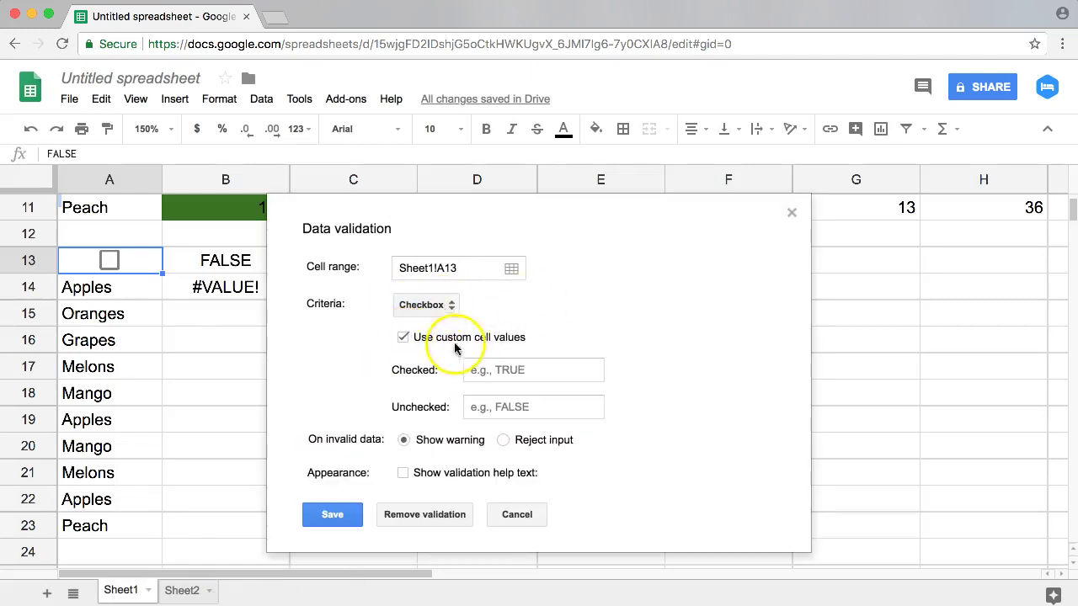
left_click_drag(566, 211, 765, 224)
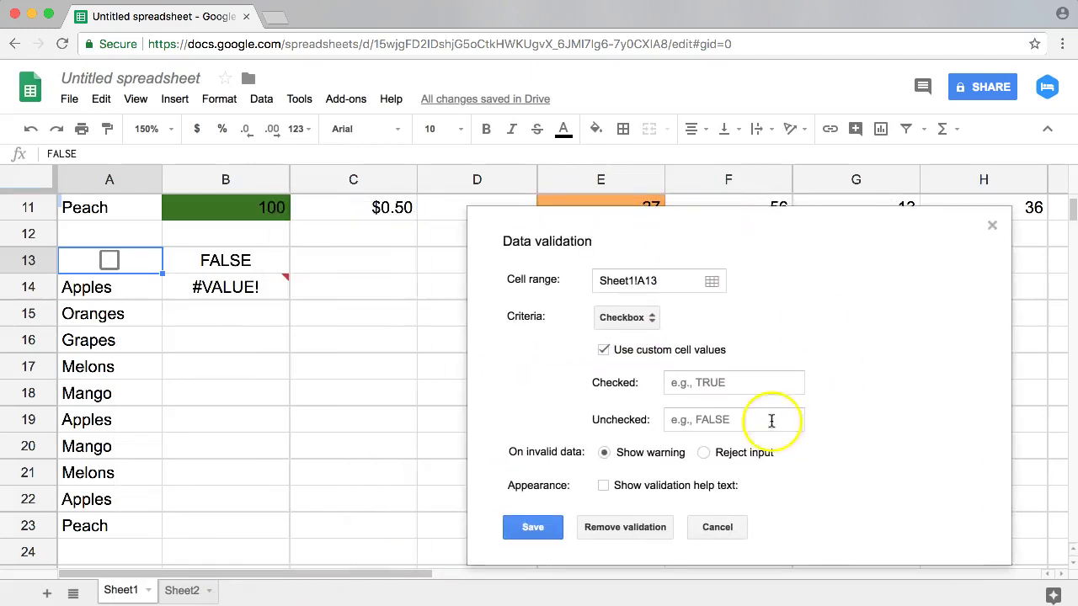
Set the A13 checkbox's custom values to 3 for checked and 2 for unchecked, and save the validation.
left_click(737, 382)
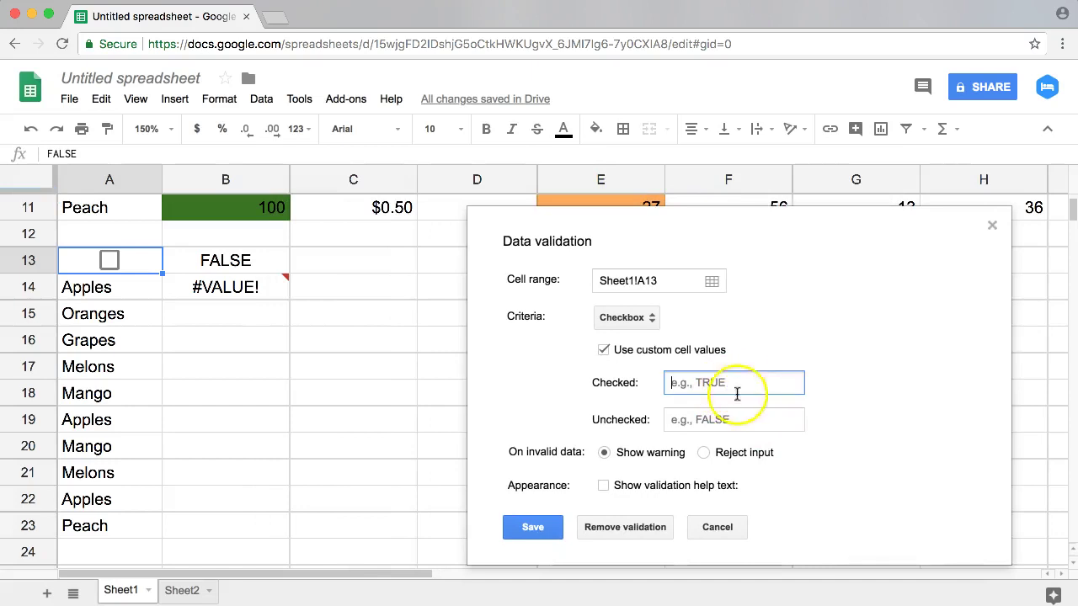
left_click(733, 420)
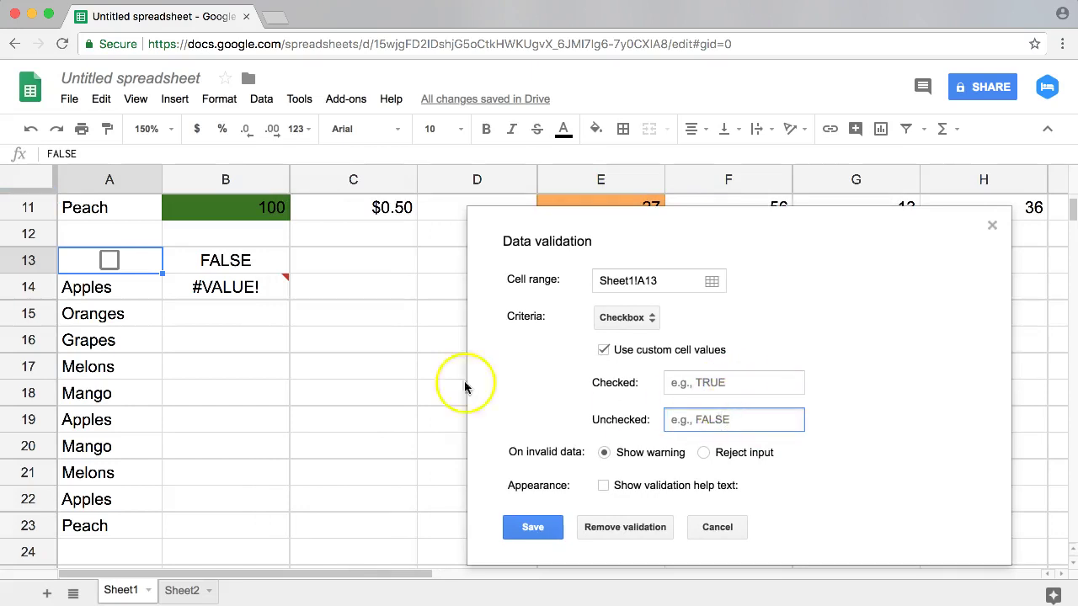
type("2")
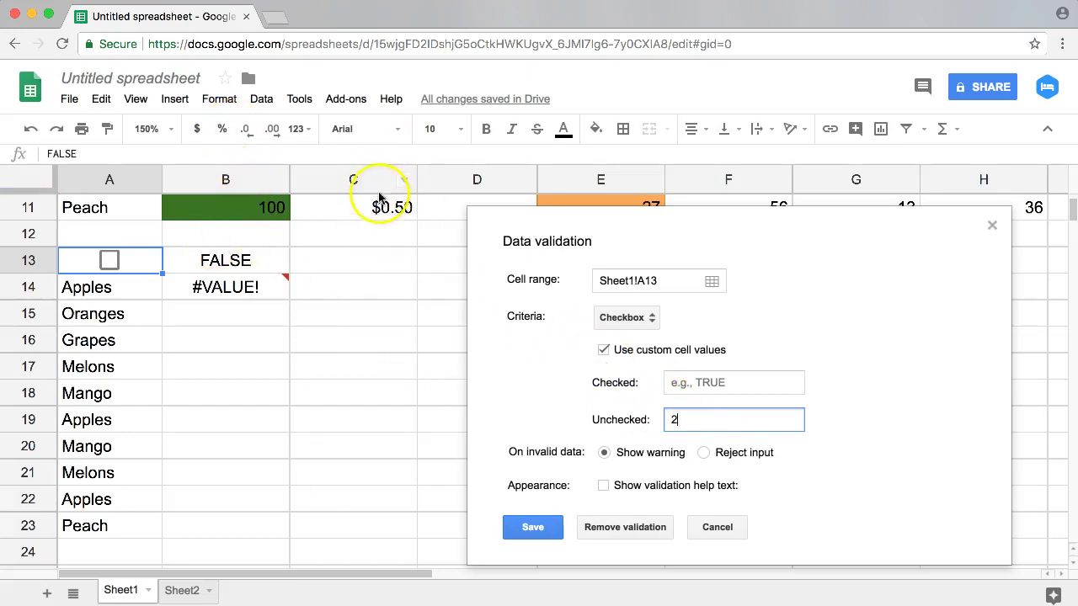
left_click(683, 382)
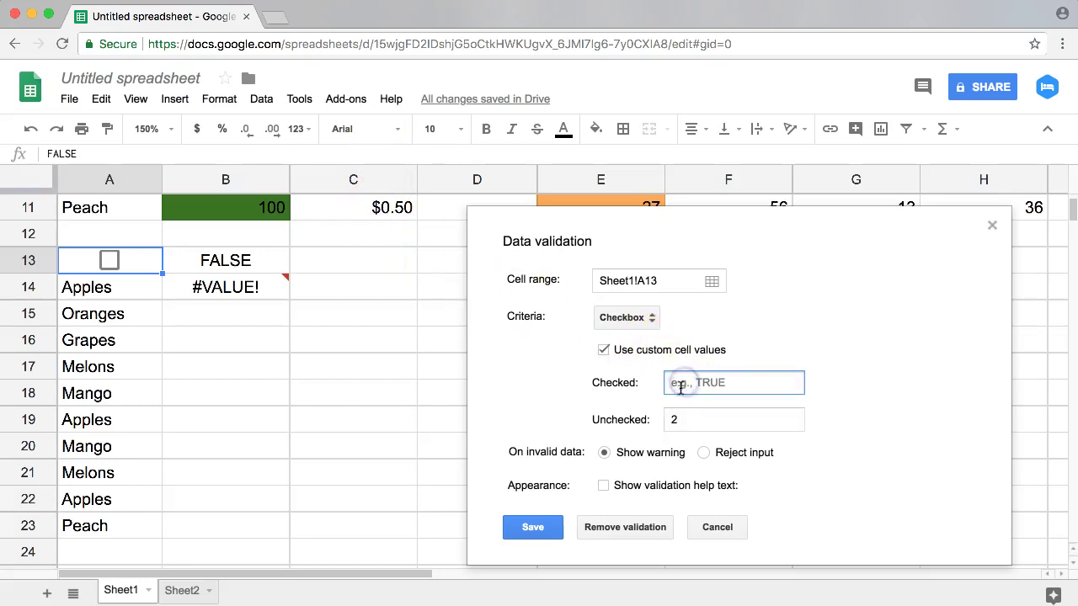
left_click(532, 528)
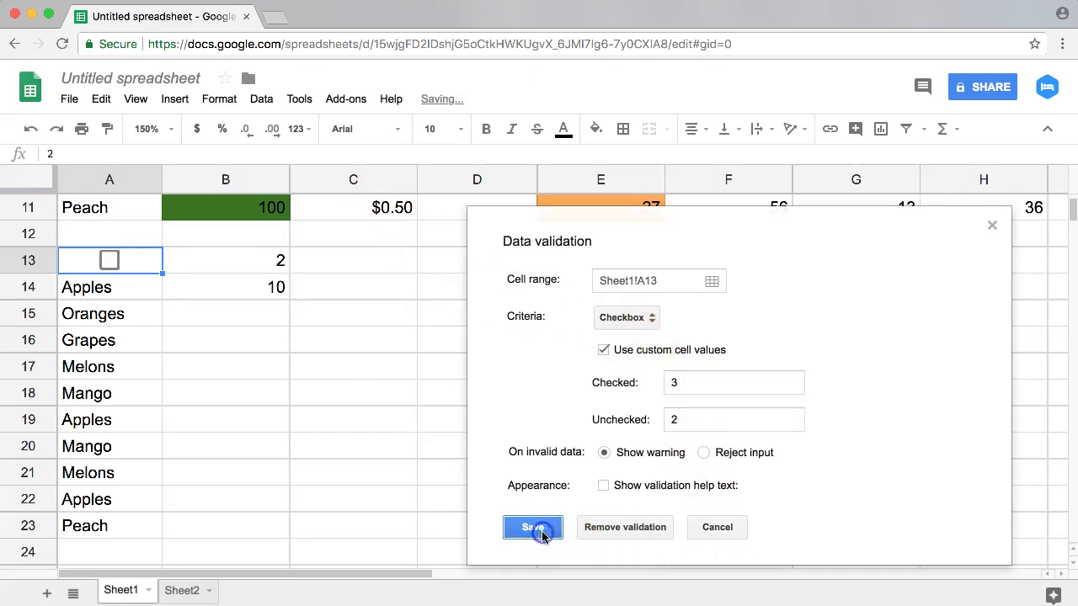
left_click(421, 392)
Check the A13 checkbox and compare B14's lookup output for each state with the Apples quantity and price in the main table.
scroll(287, 362, "up", 5)
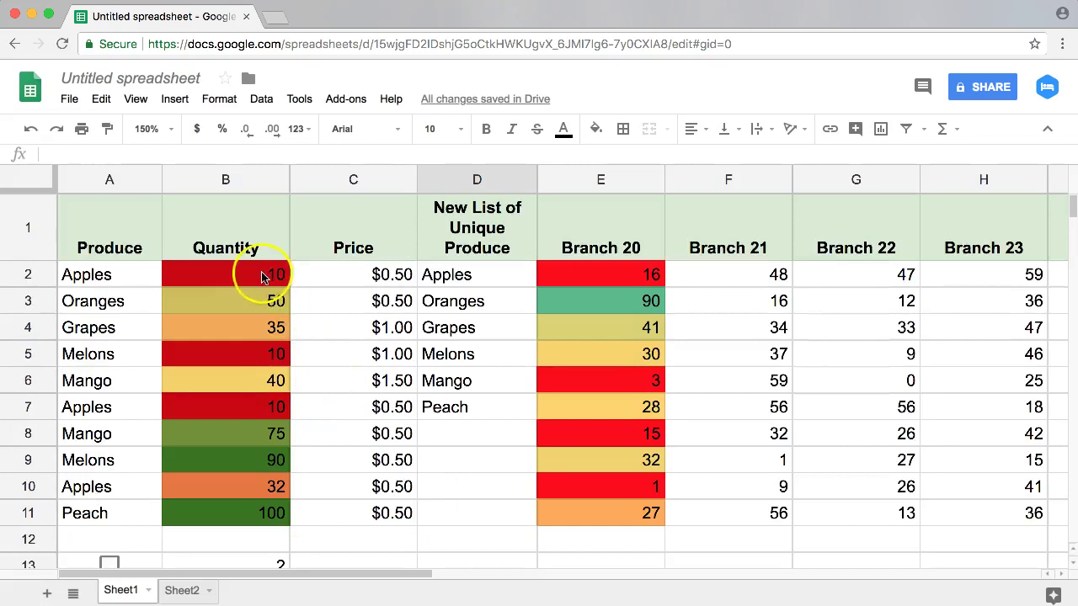
left_click(262, 276)
left_click(358, 490)
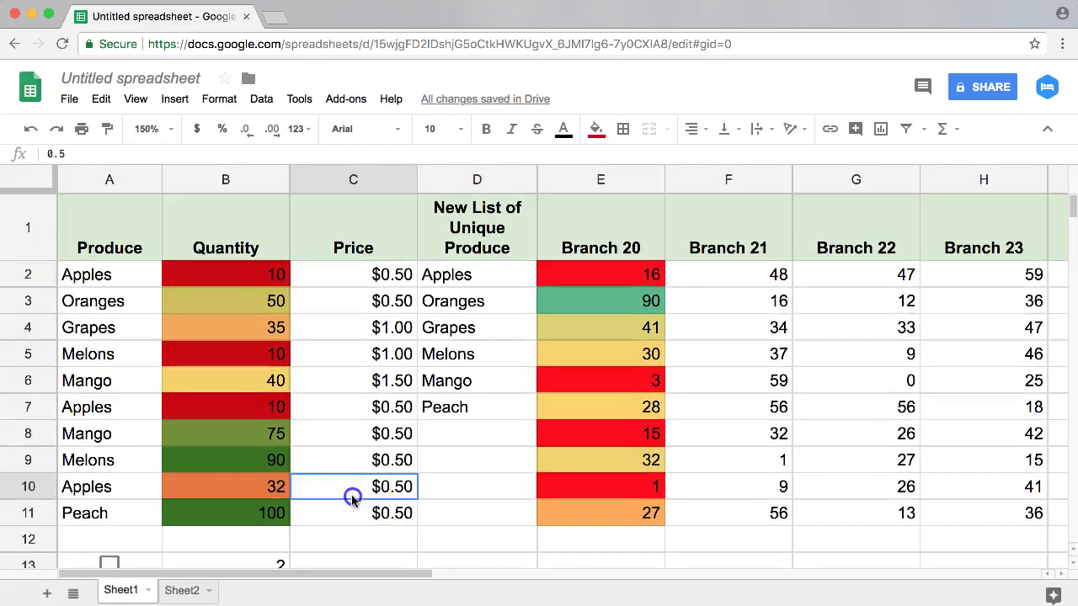
scroll(356, 462, "down", 3)
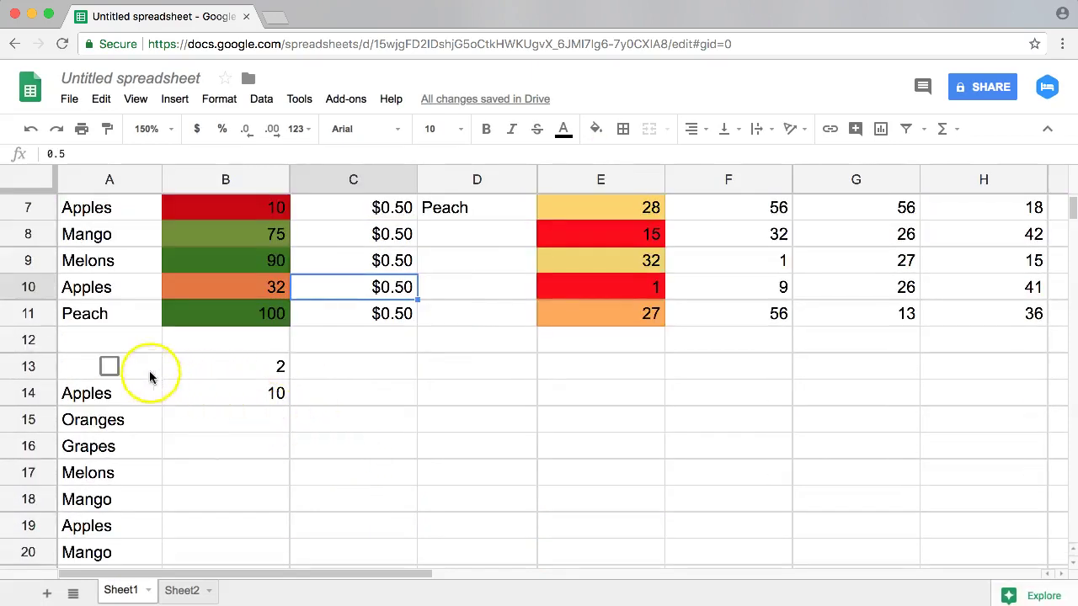
left_click(110, 367)
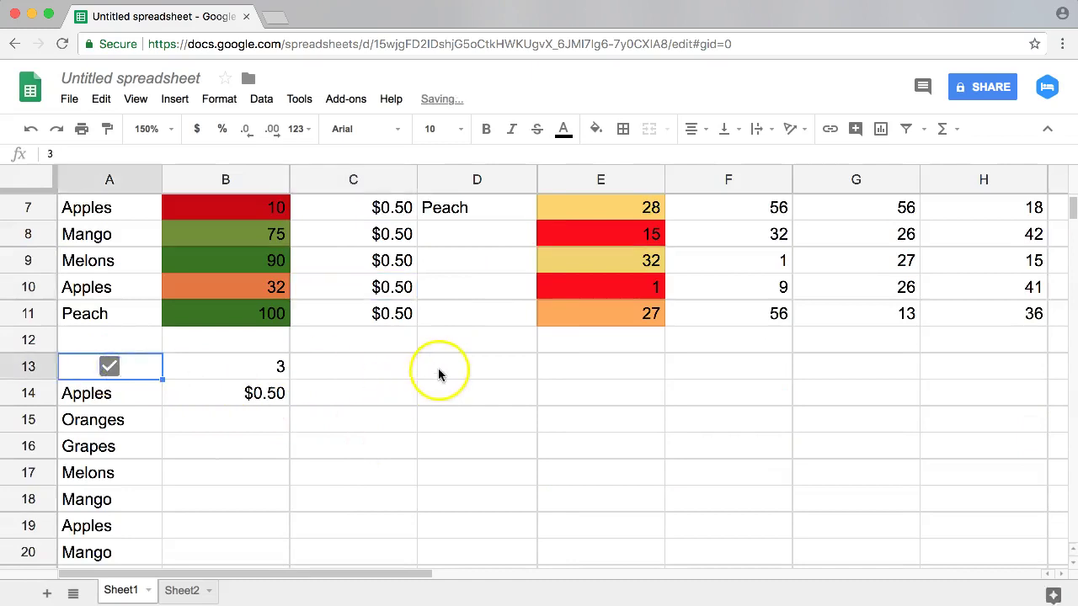
scroll(413, 360, "up", 3)
scroll(390, 320, "up", 1)
left_click(377, 276)
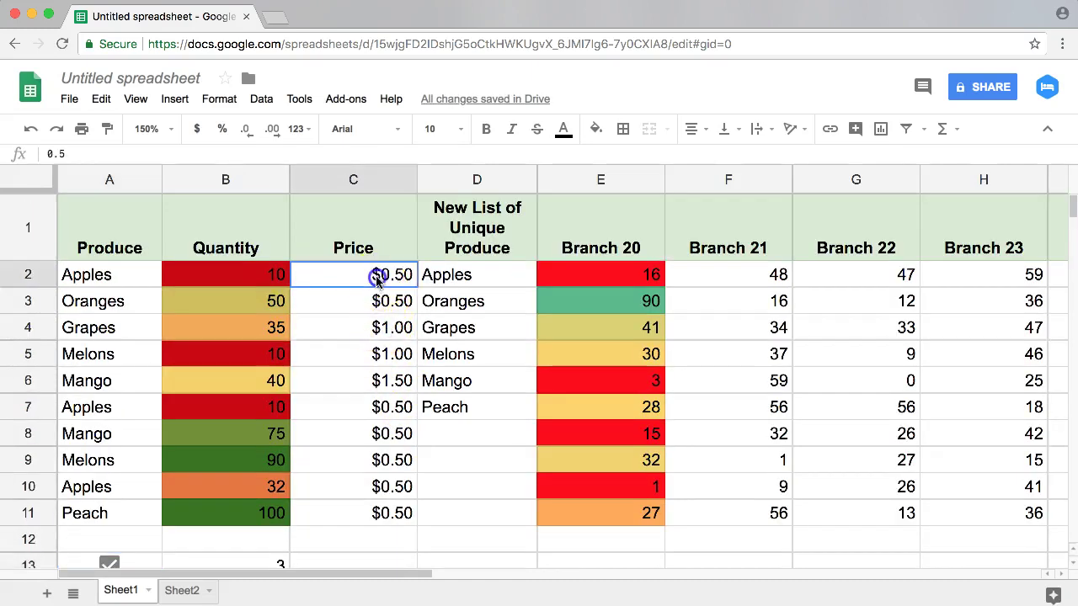
scroll(278, 328, "down", 5)
Make the lookup key and table range absolute in B14, giving =VLOOKUP($A$14,$A$2:$C$11,B13,FALSE).
left_click(286, 313)
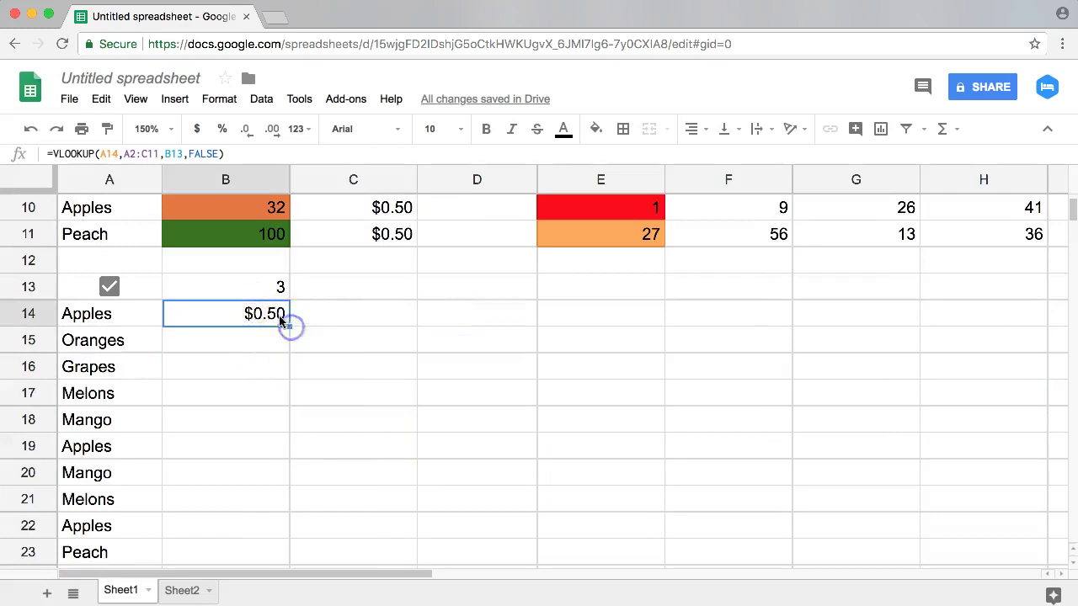
left_click(121, 156)
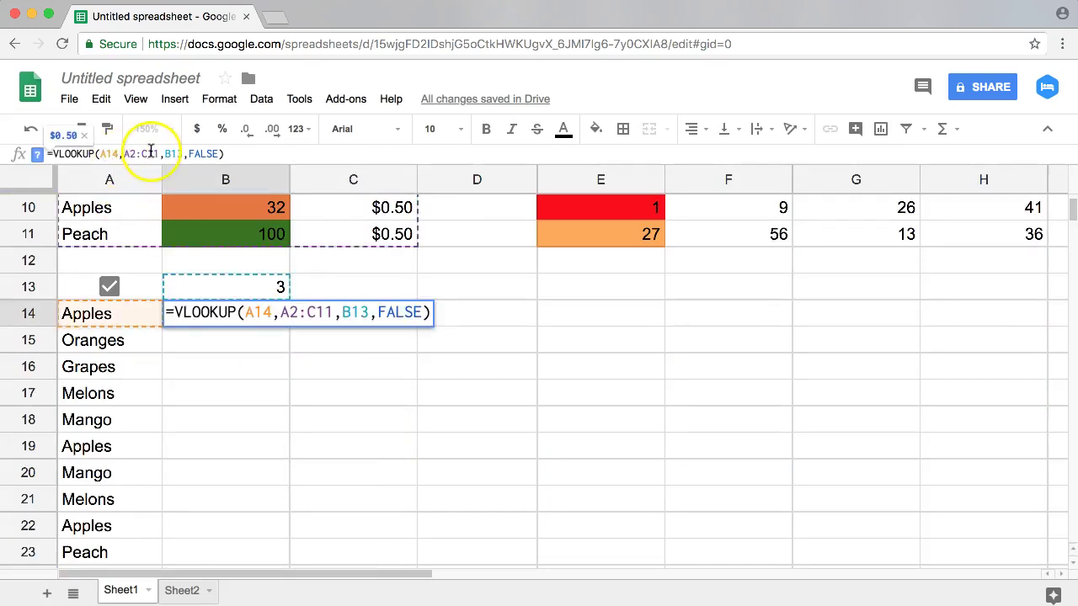
key("F4")
left_click(140, 154)
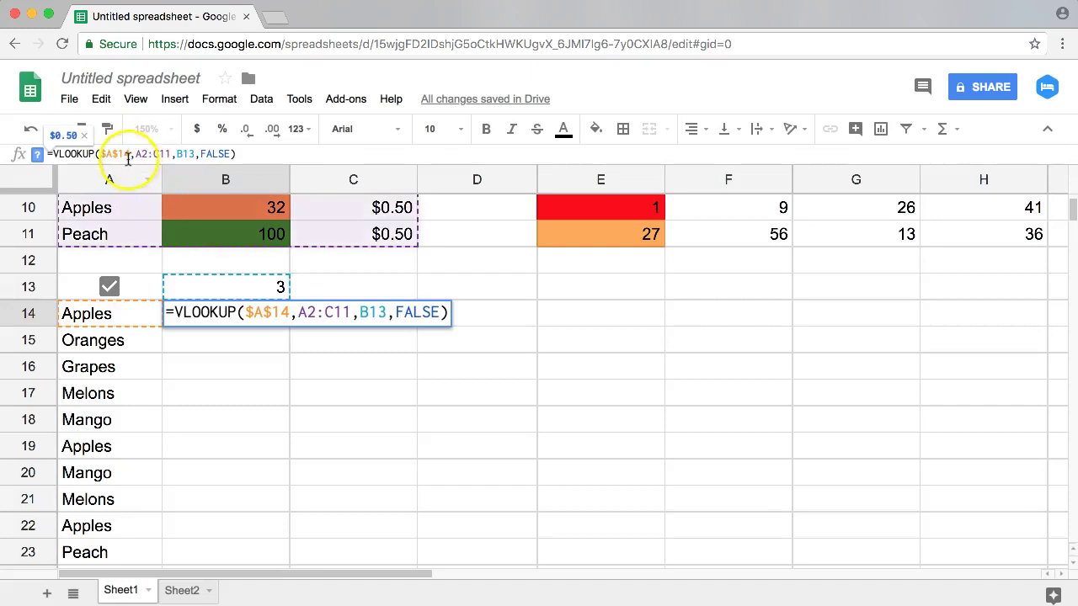
key("F4")
key("Return")
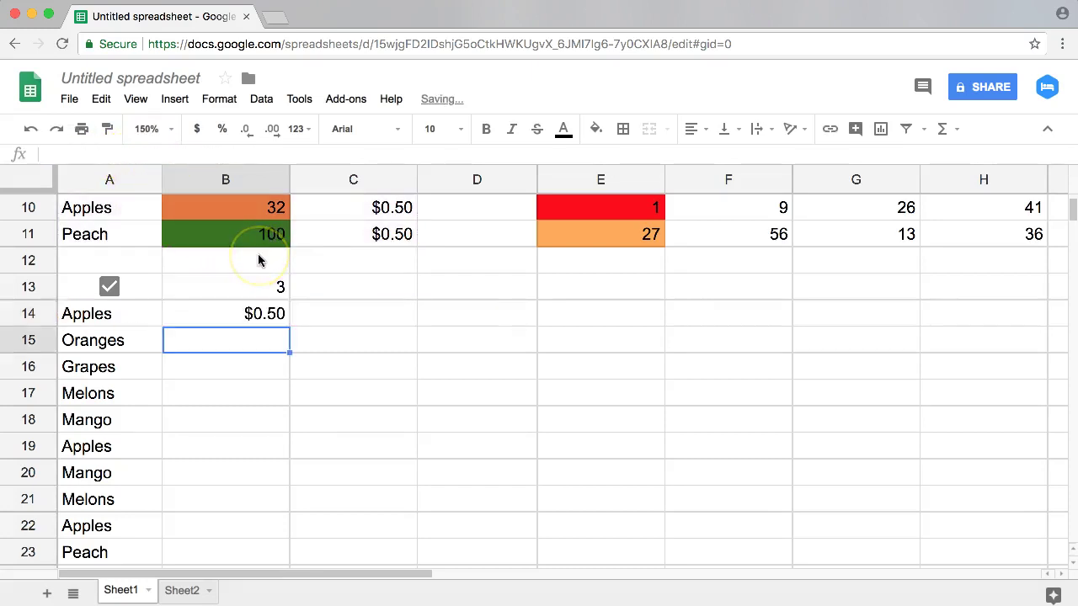
Fill B14's formula down to B23 and inspect the copied formula and its error in B15.
left_click(283, 320)
double_click(288, 324)
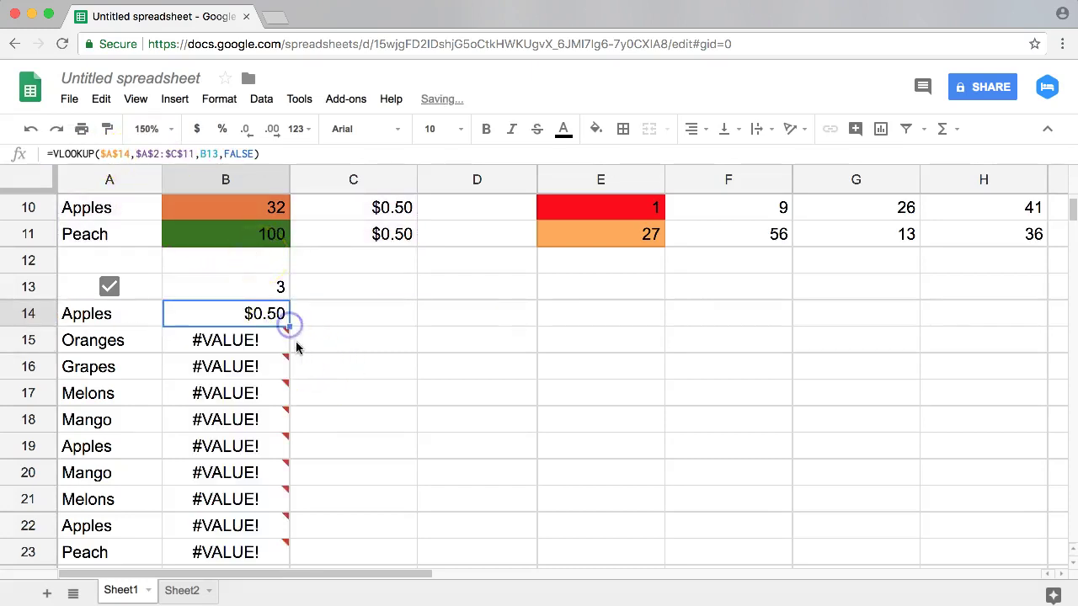
left_click(250, 318)
left_click(236, 341)
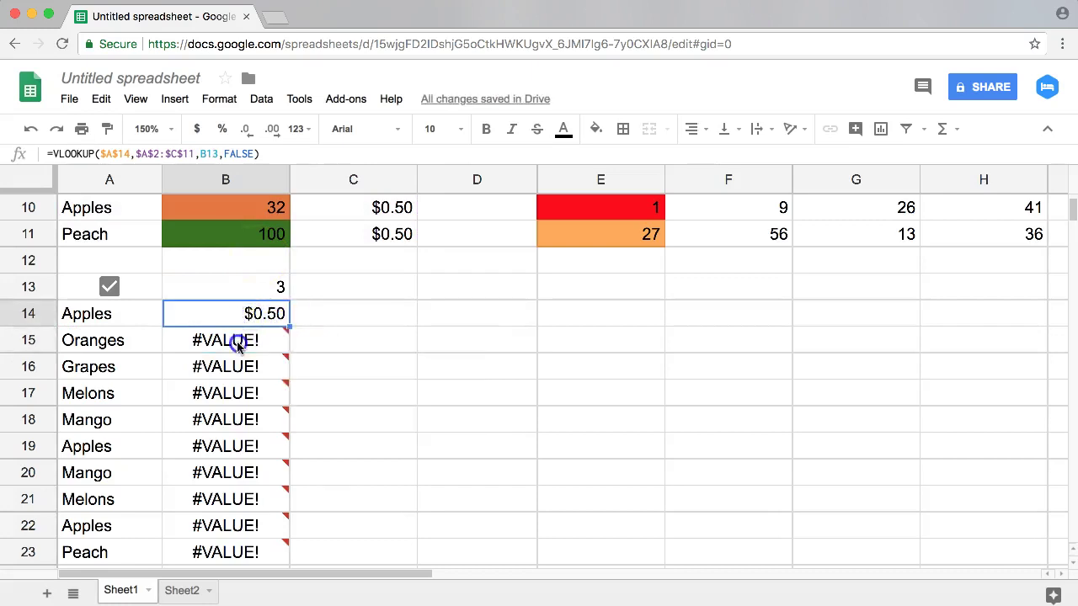
double_click(235, 340)
key("Escape")
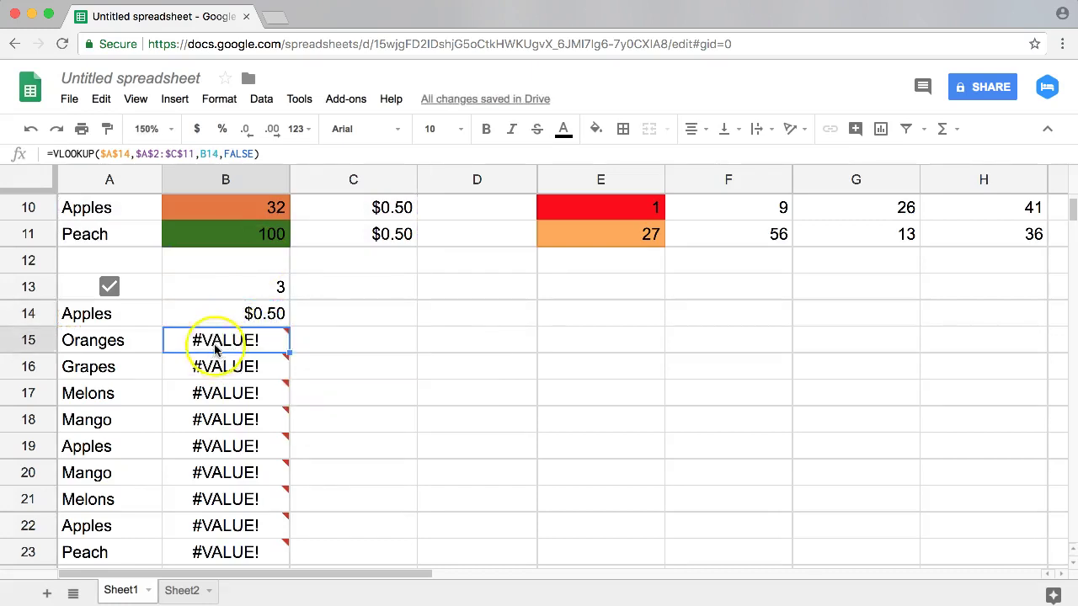
double_click(226, 340)
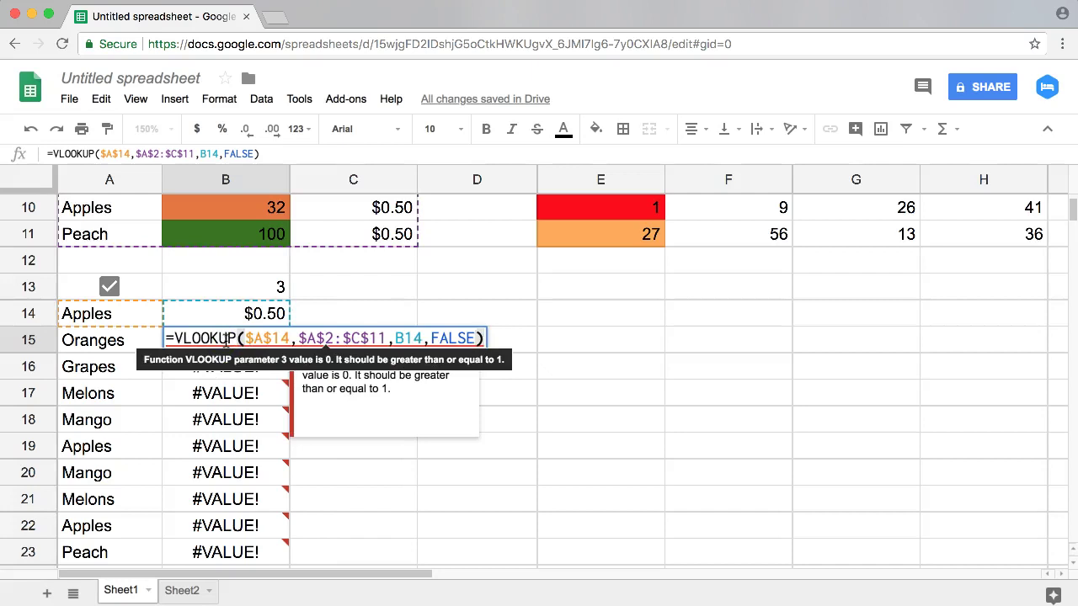
key("Escape")
Make the column index reference in B14 absolute as $B$13 and fill the formula down through B19.
left_click(224, 313)
double_click(223, 313)
left_click(402, 313)
key("F4")
key("Return")
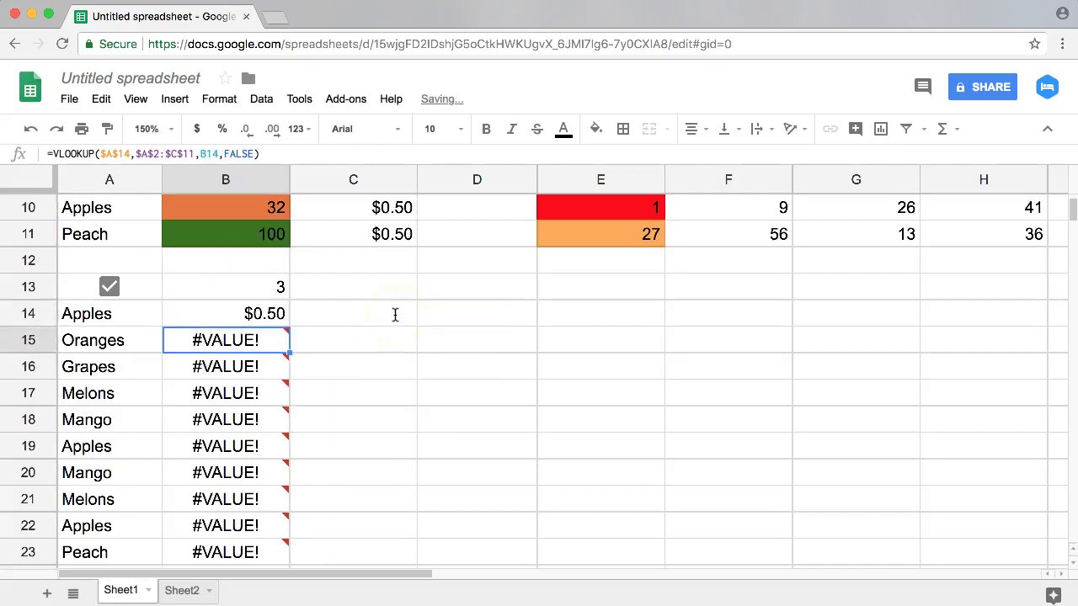
left_click(275, 315)
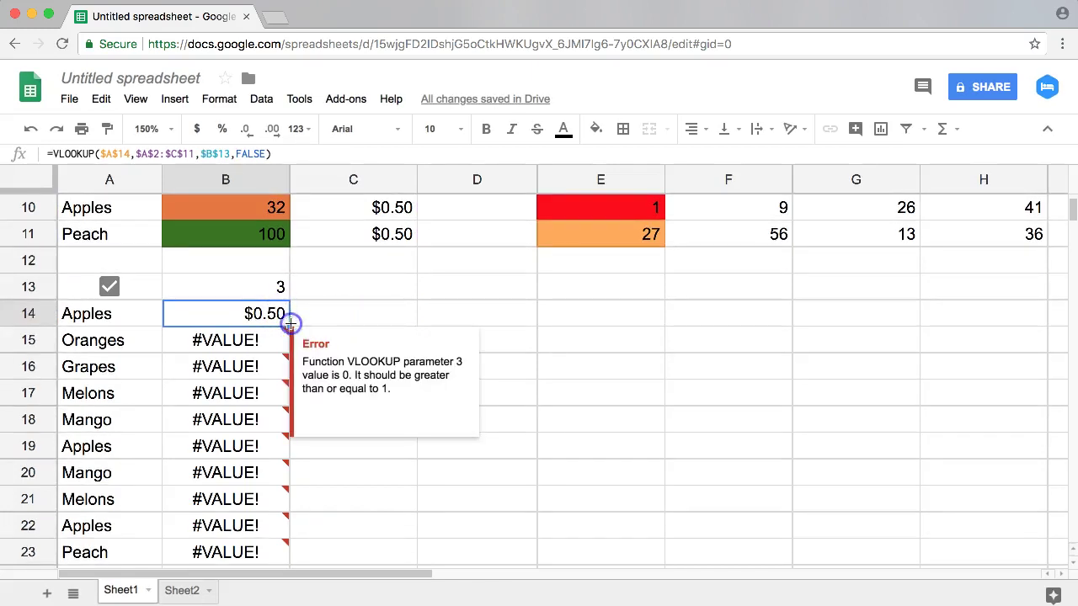
left_click_drag(288, 326, 308, 443)
Make the lookup key in B14 relative again, giving =VLOOKUP(A14,$A$2:$C$11,$B$13,FALSE).
left_click(240, 322)
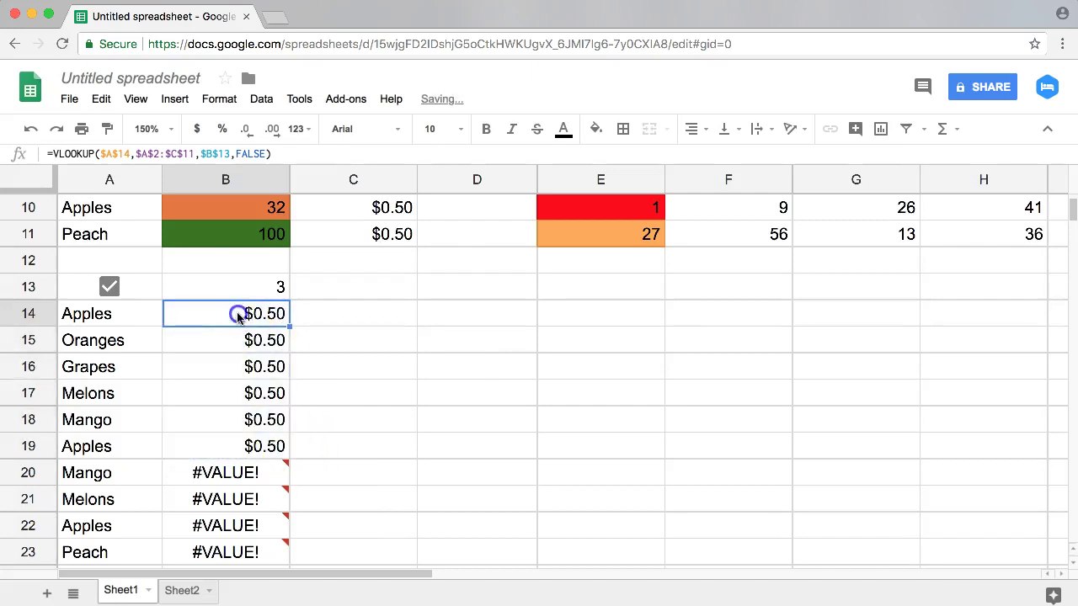
double_click(238, 315)
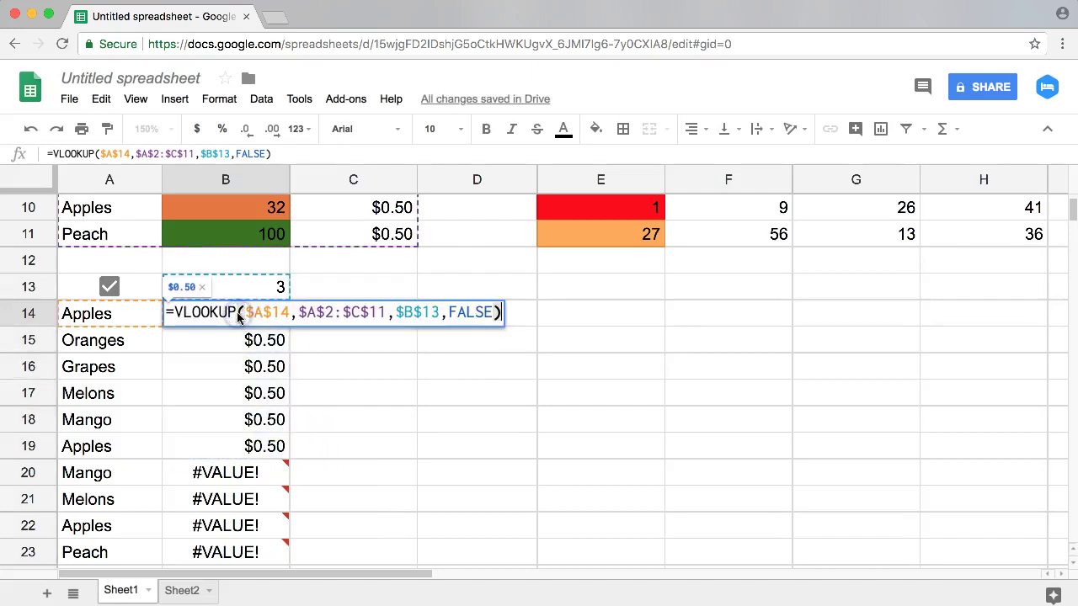
left_click(116, 153)
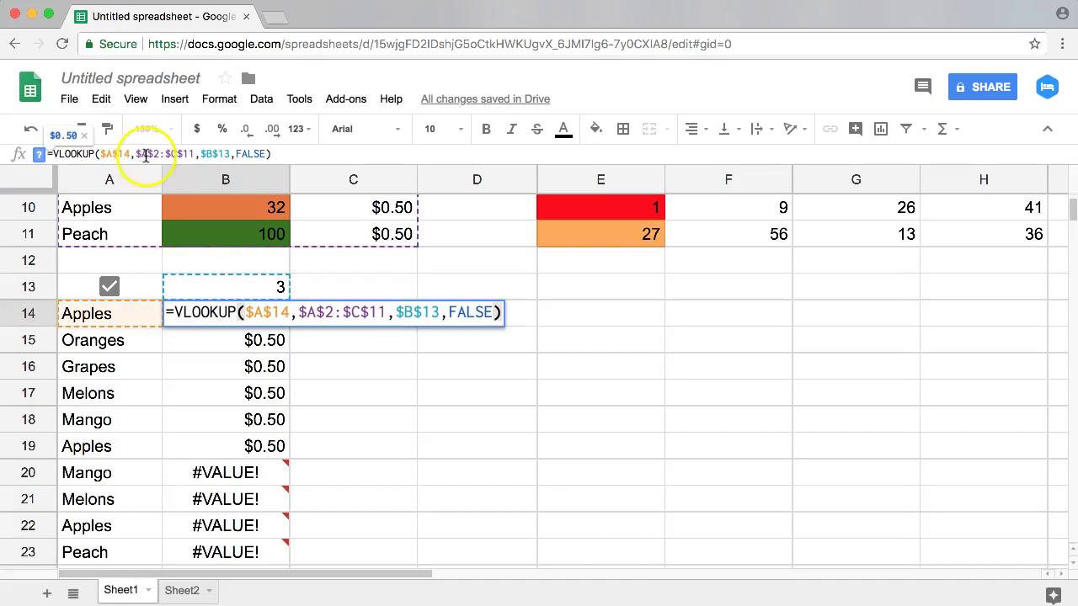
left_click(106, 153)
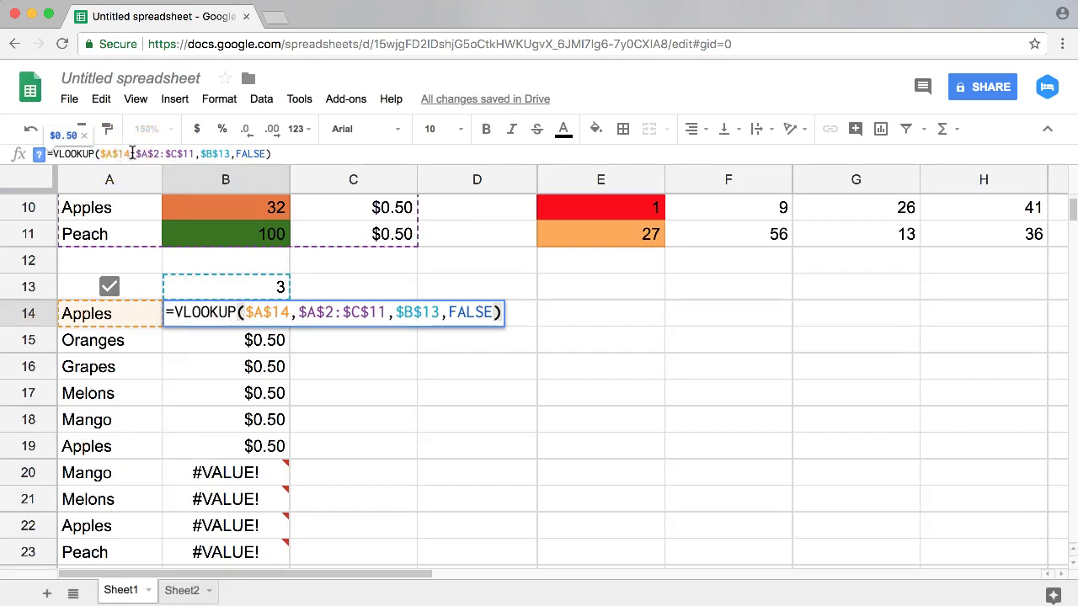
left_click(122, 153)
key("F4")
key("F4")
key("F4")
key("F4")
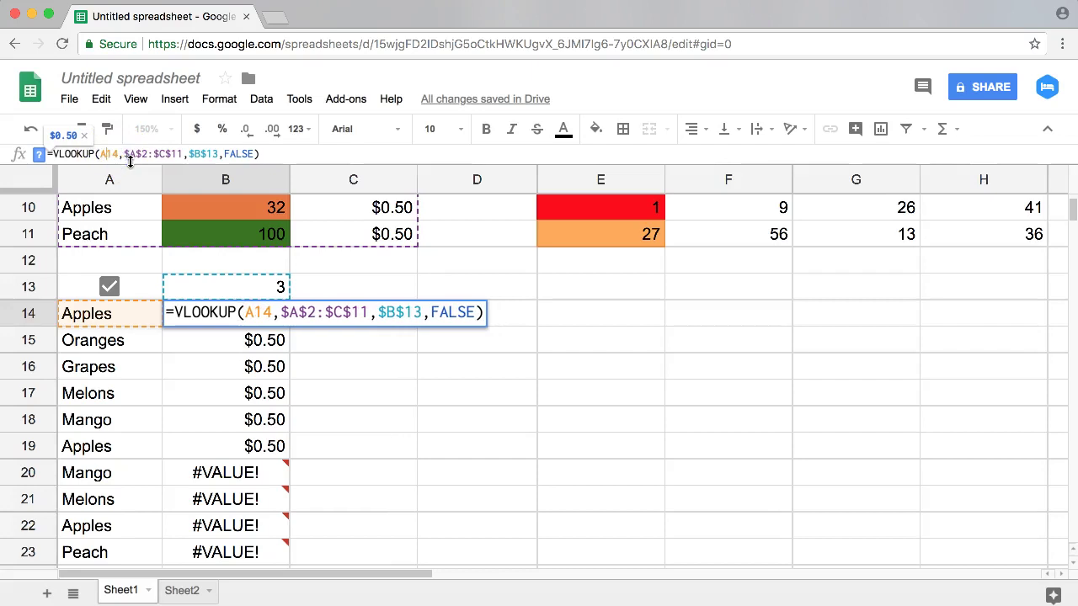
key("Return")
Fill the corrected VLOOKUP from B14 down the column beside the produce list.
left_click(215, 317)
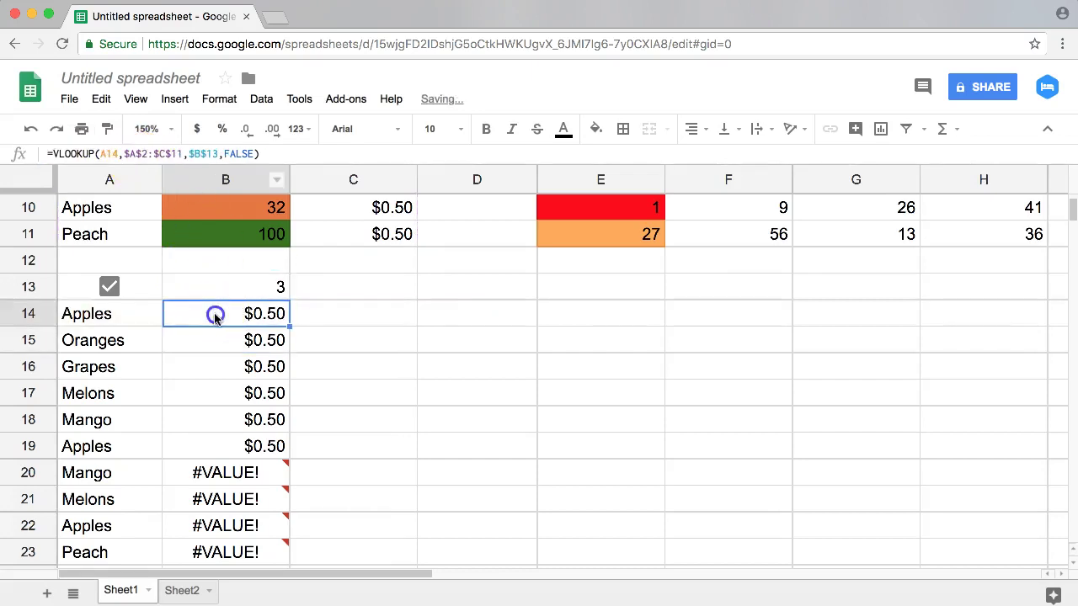
left_click_drag(288, 327, 293, 462)
left_click_drag(282, 551, 320, 522)
Clear the lookup cells B16:B23 and refill them with the formula from B15.
scroll(330, 471, "down", 1)
scroll(317, 468, "down", 1)
left_click(272, 313)
left_click_drag(232, 291, 242, 448)
left_click(241, 480, "shift")
key("Delete")
left_click(242, 263)
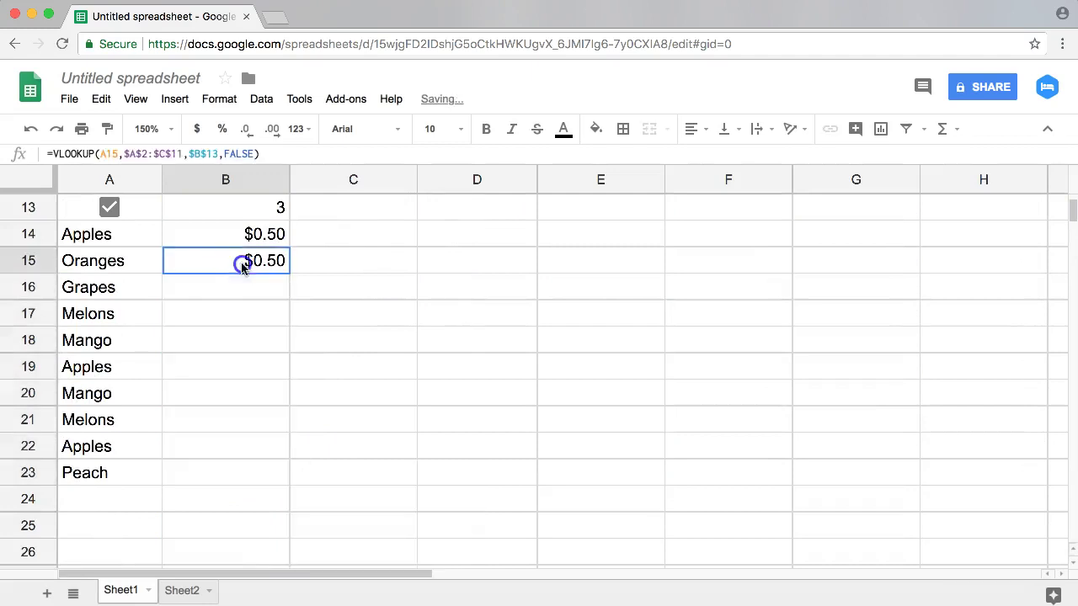
double_click(287, 273)
Compare the retrieved prices for Grapes, Melons and Mango with the Price column of the main table.
scroll(325, 361, "up", 5)
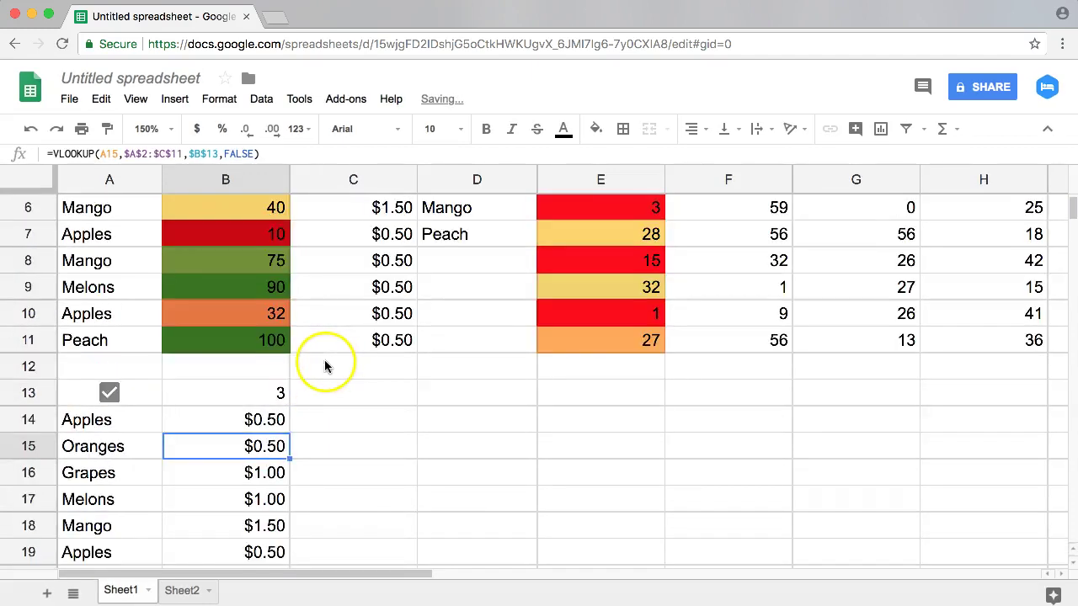
scroll(337, 367, "down", 3)
left_click(173, 374)
left_click(139, 373)
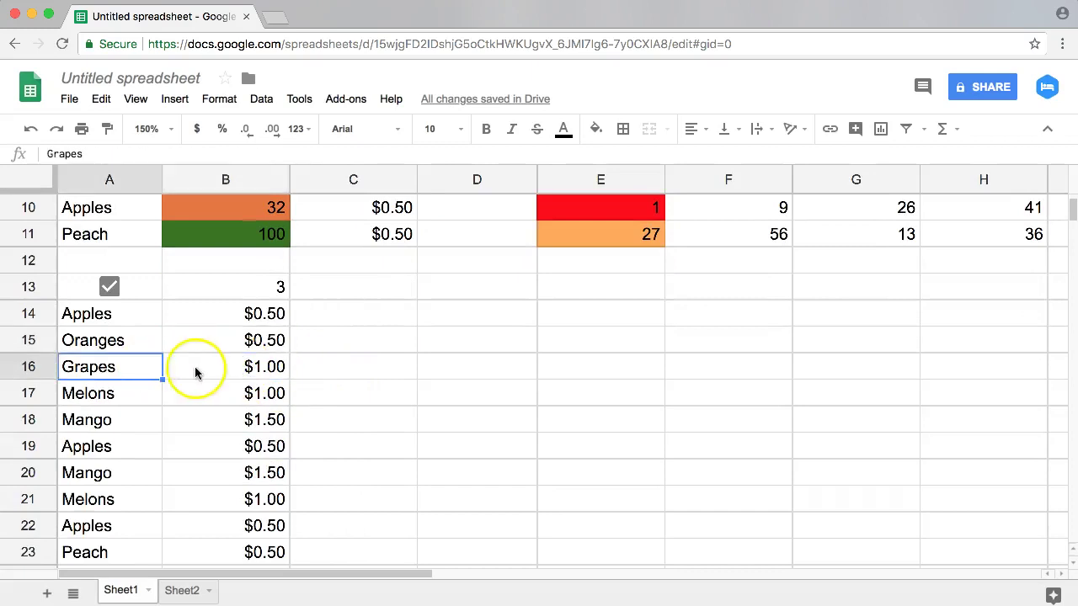
scroll(197, 373, "up", 5)
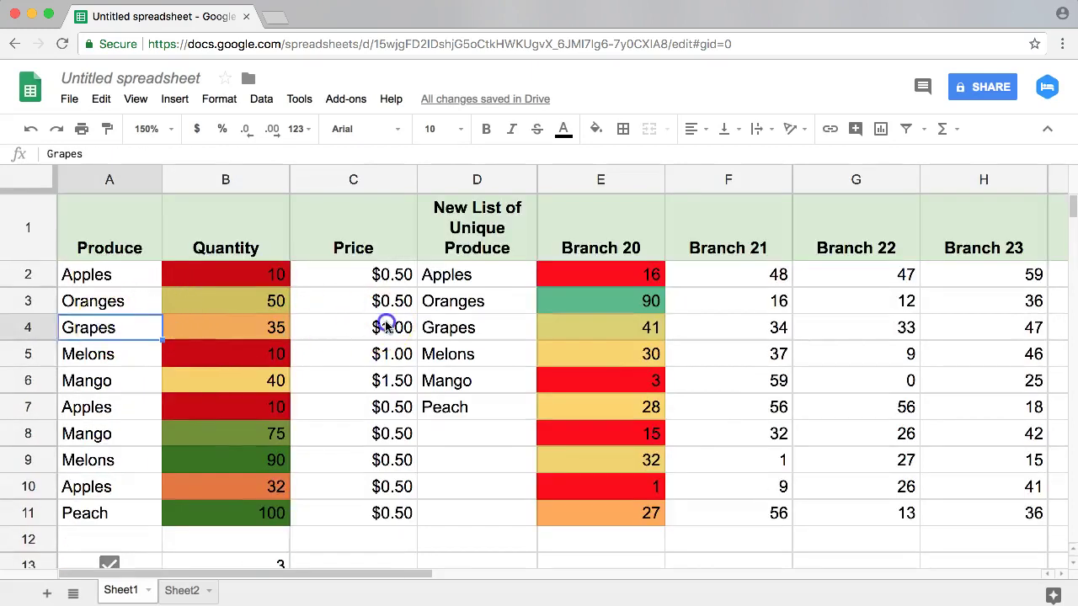
left_click(383, 328)
scroll(331, 376, "down", 3)
scroll(330, 376, "up", 2)
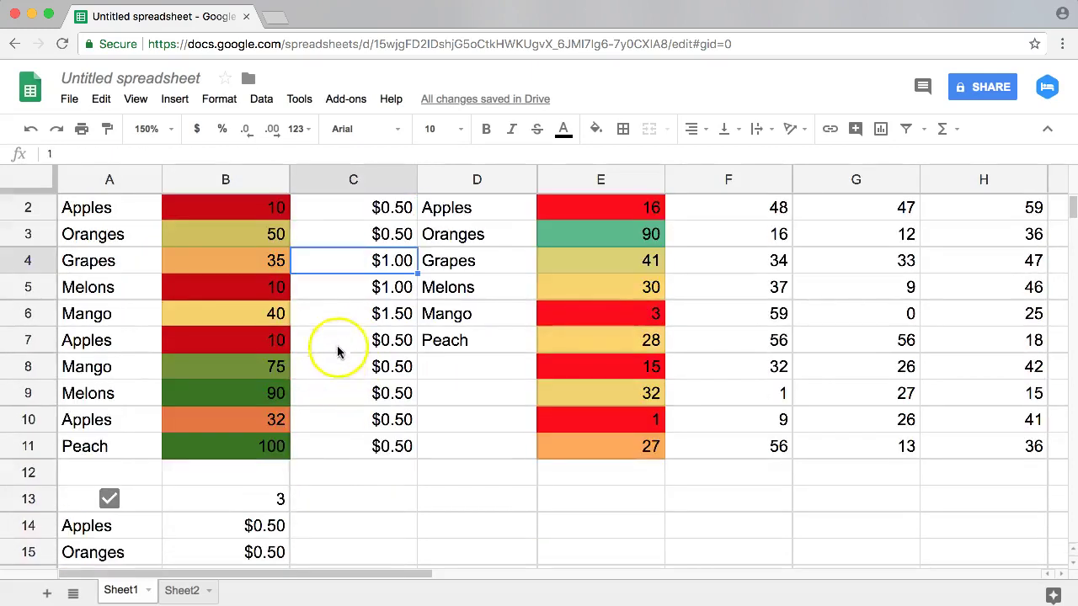
left_click(373, 285)
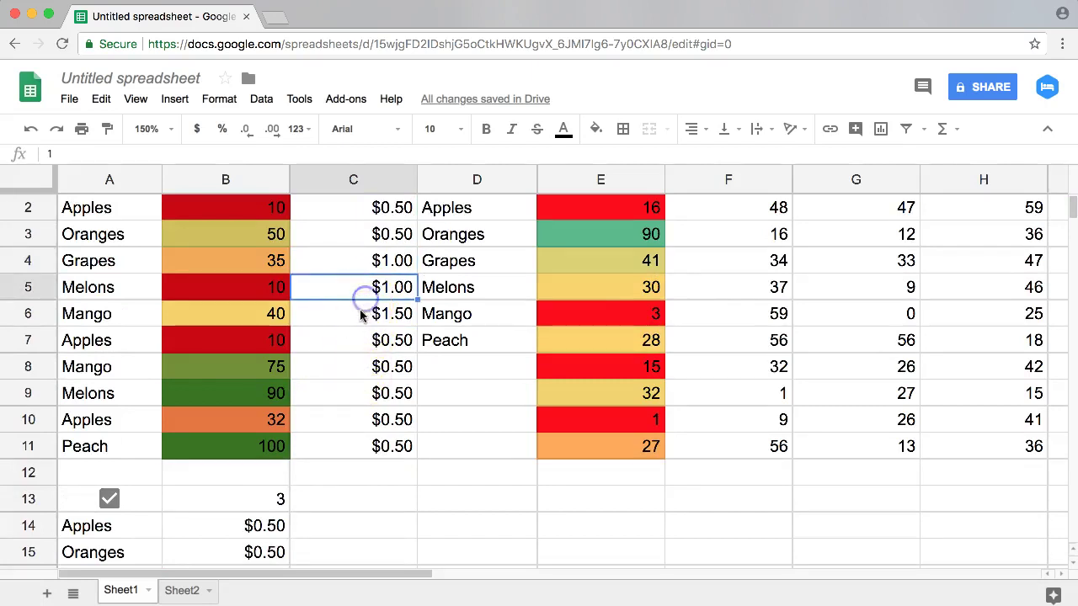
left_click(361, 313)
scroll(341, 363, "down", 5)
left_click(109, 340)
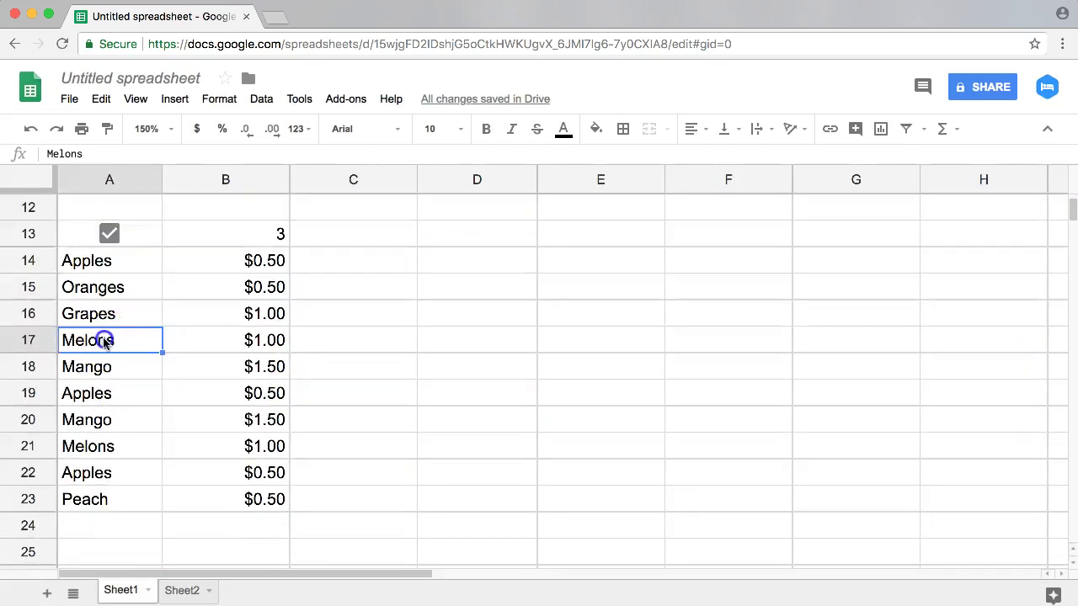
left_click(220, 337)
left_click(224, 367)
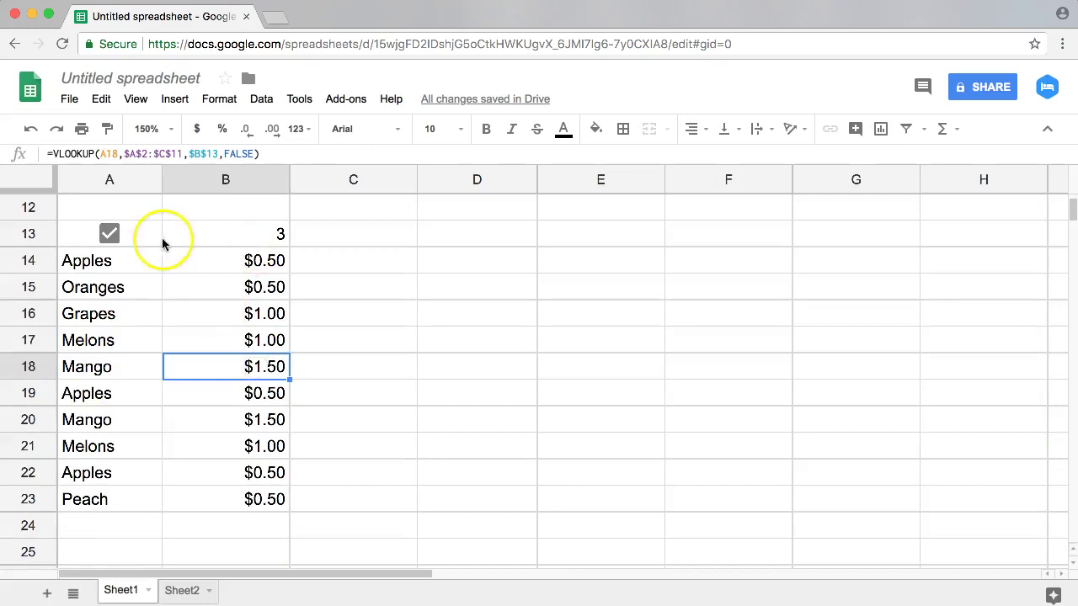
Uncheck the A13 checkbox to switch the lookups to quantities and select the results in B14:B22.
left_click(108, 233)
left_click_drag(240, 263, 271, 483)
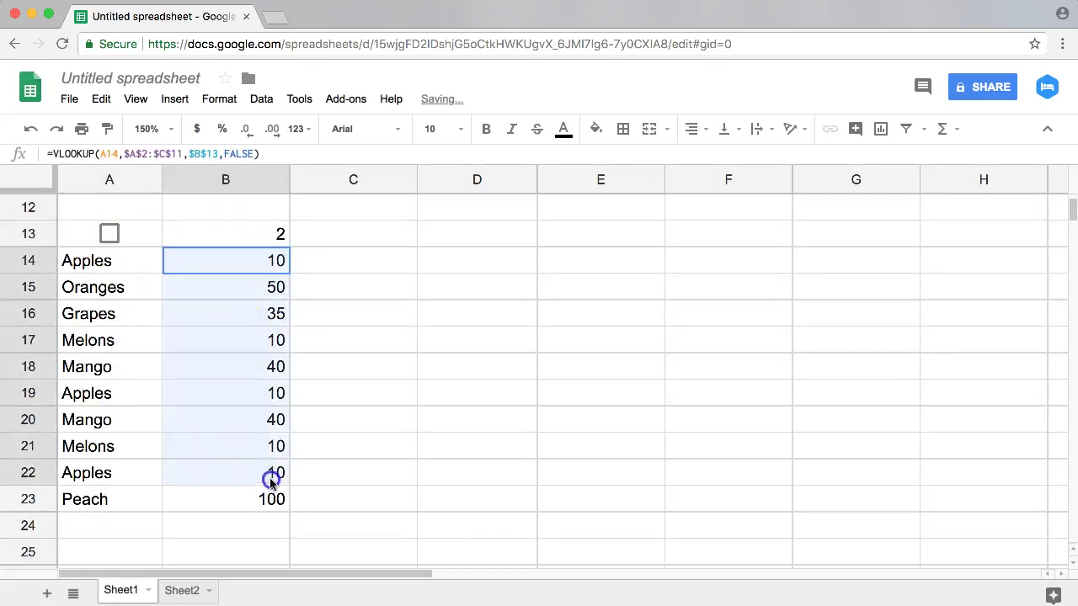
Toggle the A13 checkbox on and off to test switching the lookups between prices and quantities, leaving it unchecked.
left_click(220, 340)
left_click(110, 233)
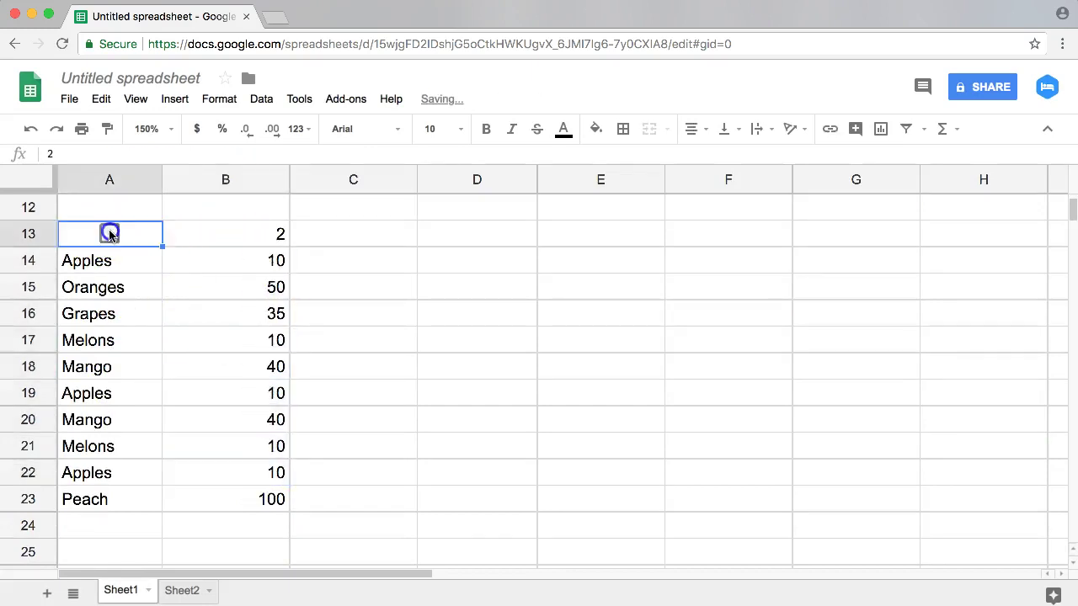
left_click(109, 234)
left_click(109, 234)
Examine the produce list in A14:A23 for repeated names and compare it with the main table's Produce column.
left_click_drag(96, 261, 101, 499)
left_click(110, 393)
left_click(97, 261)
left_click(97, 393)
left_click(93, 287)
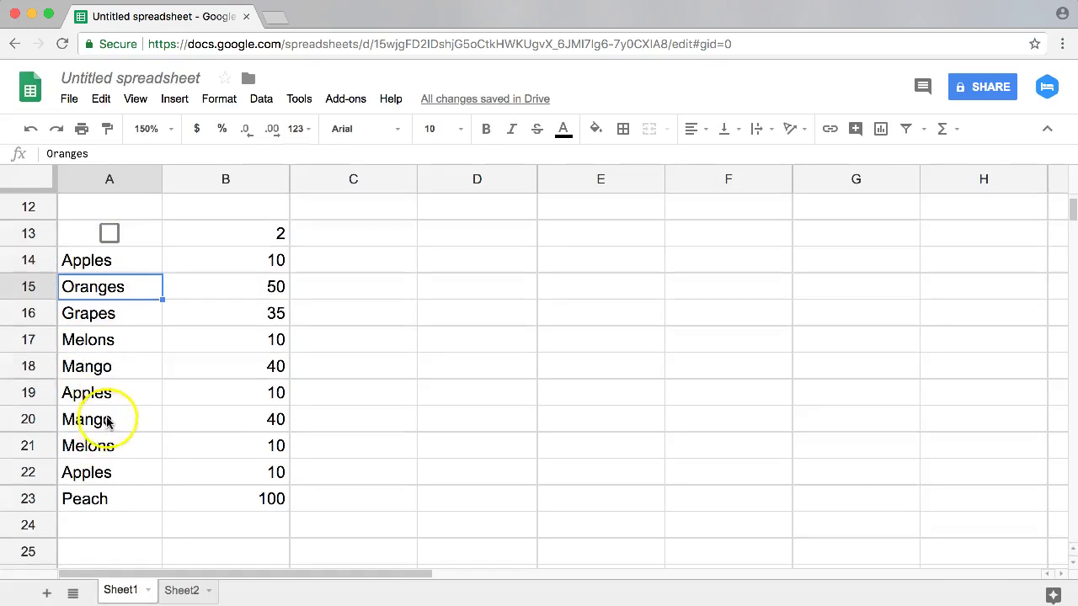
left_click_drag(112, 346, 241, 332)
scroll(231, 387, "up", 3)
scroll(232, 385, "up", 3)
left_click_drag(103, 356, 145, 407)
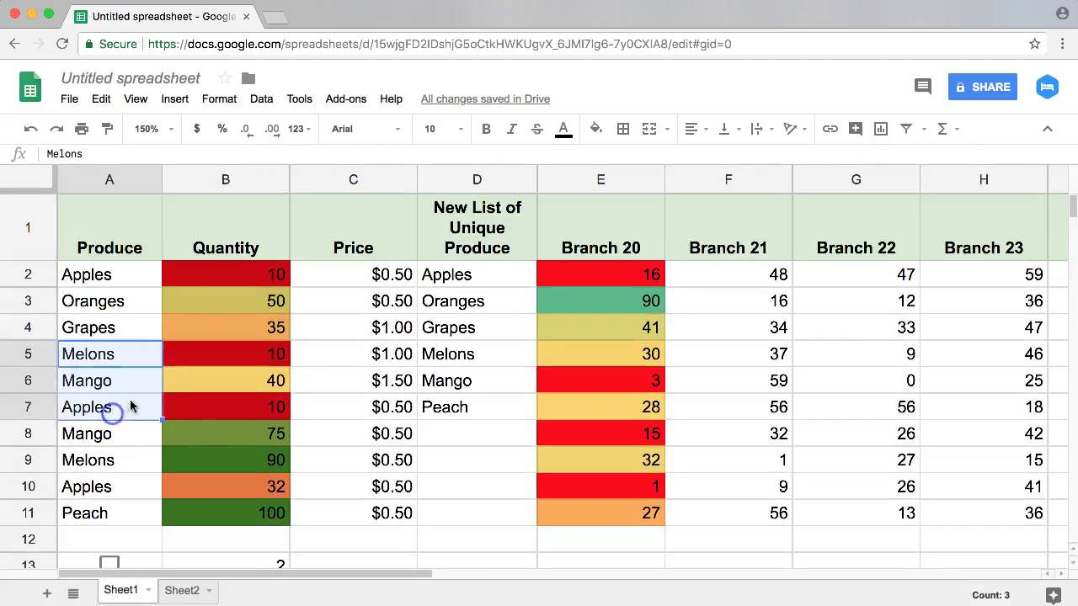
Toggle the A13 checkbox several times, leave it checked so the lookups return prices, and select the column number in B13.
scroll(168, 421, "down", 3)
left_click(109, 339)
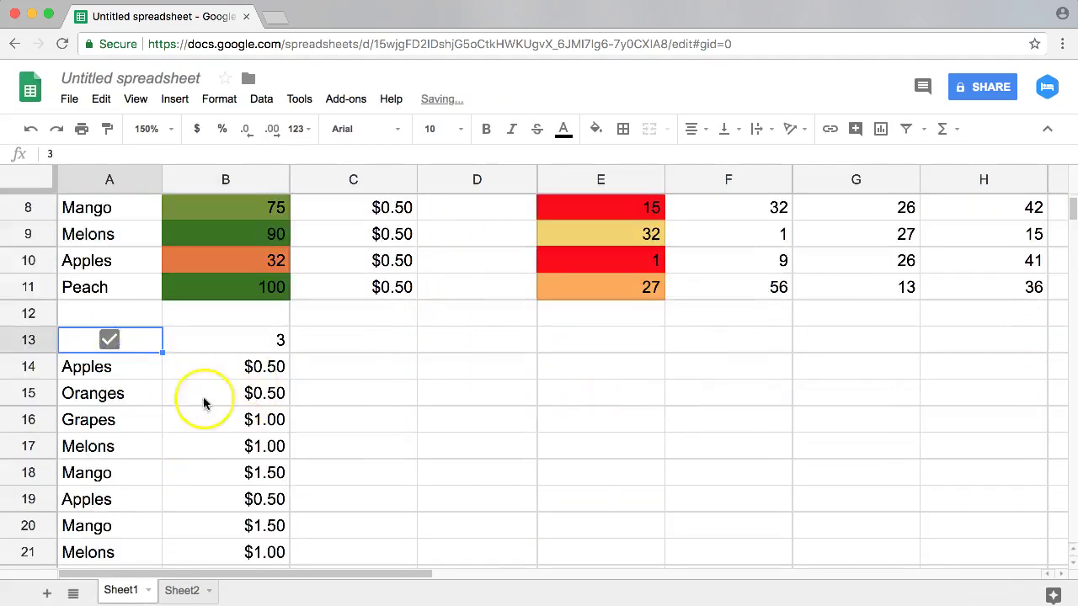
left_click(110, 340)
left_click(110, 340)
left_click(110, 340)
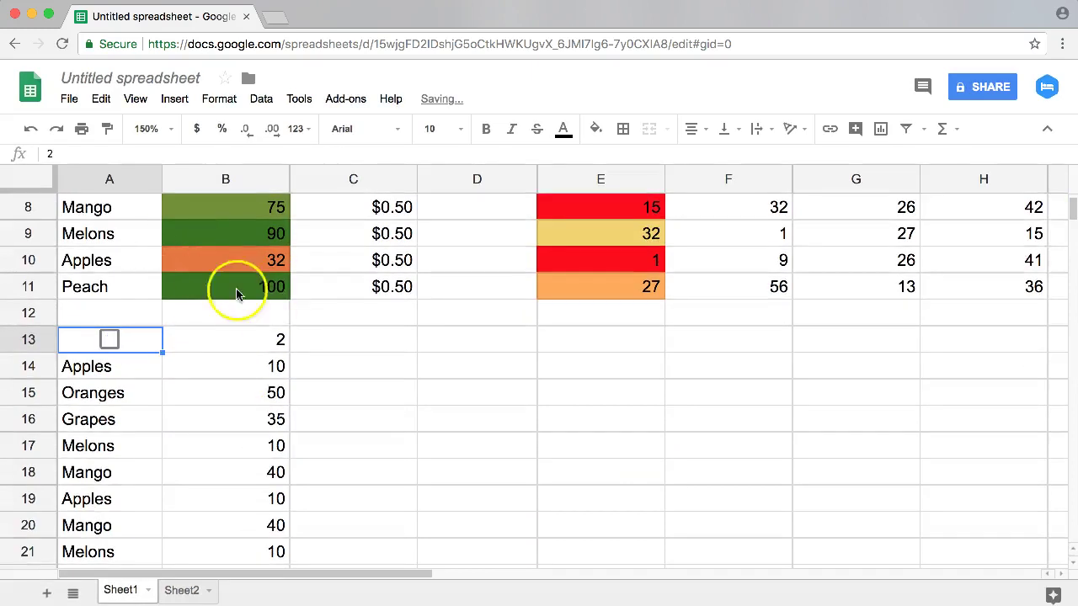
left_click(111, 340)
left_click(212, 341)
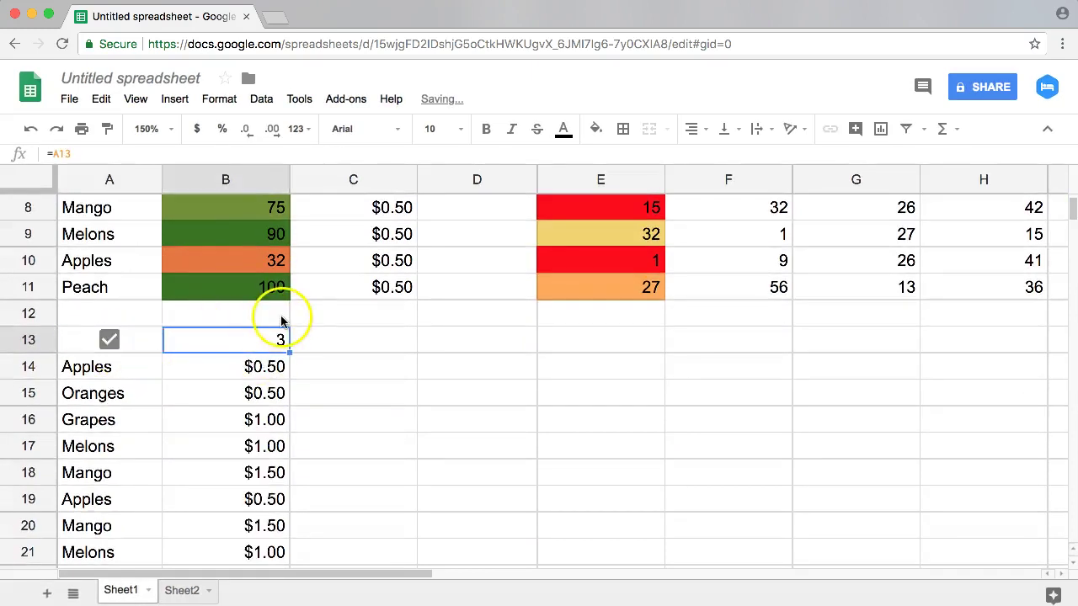